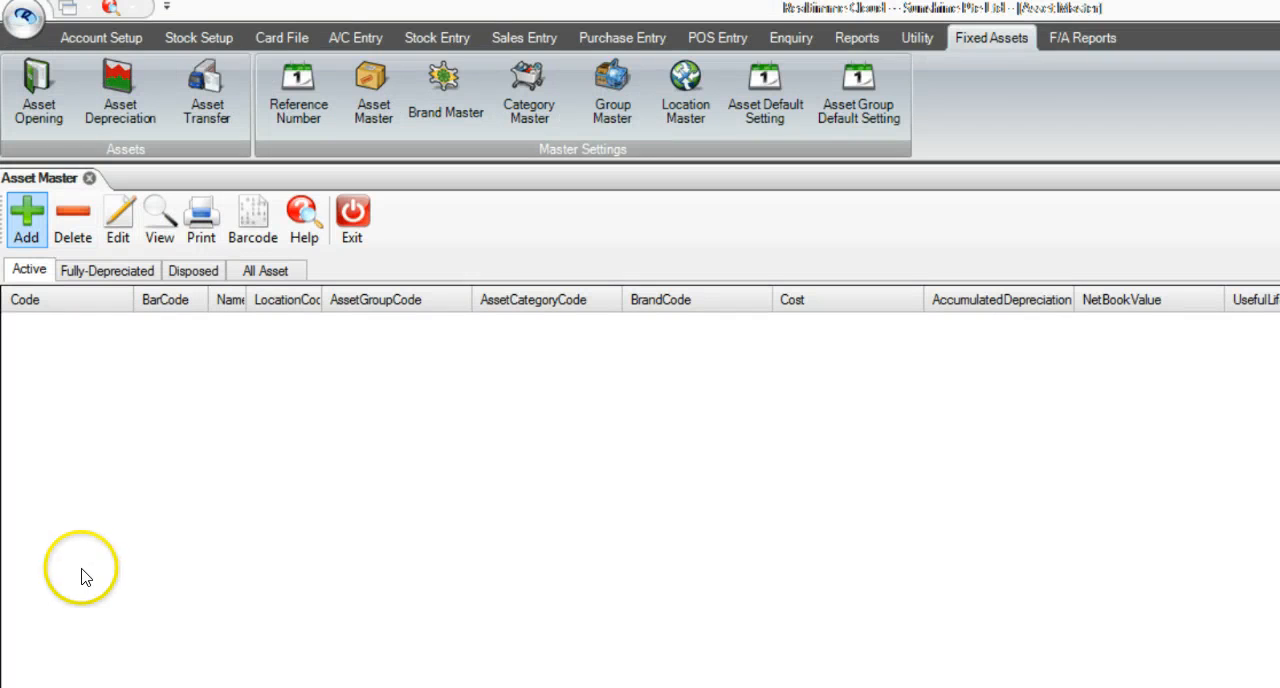
Add a new asset with asset and bar code FF00001, description CONFERENCE TABLE, and location CONFERENCE.
{"action": "left_click", "coordinate": [27, 218]}
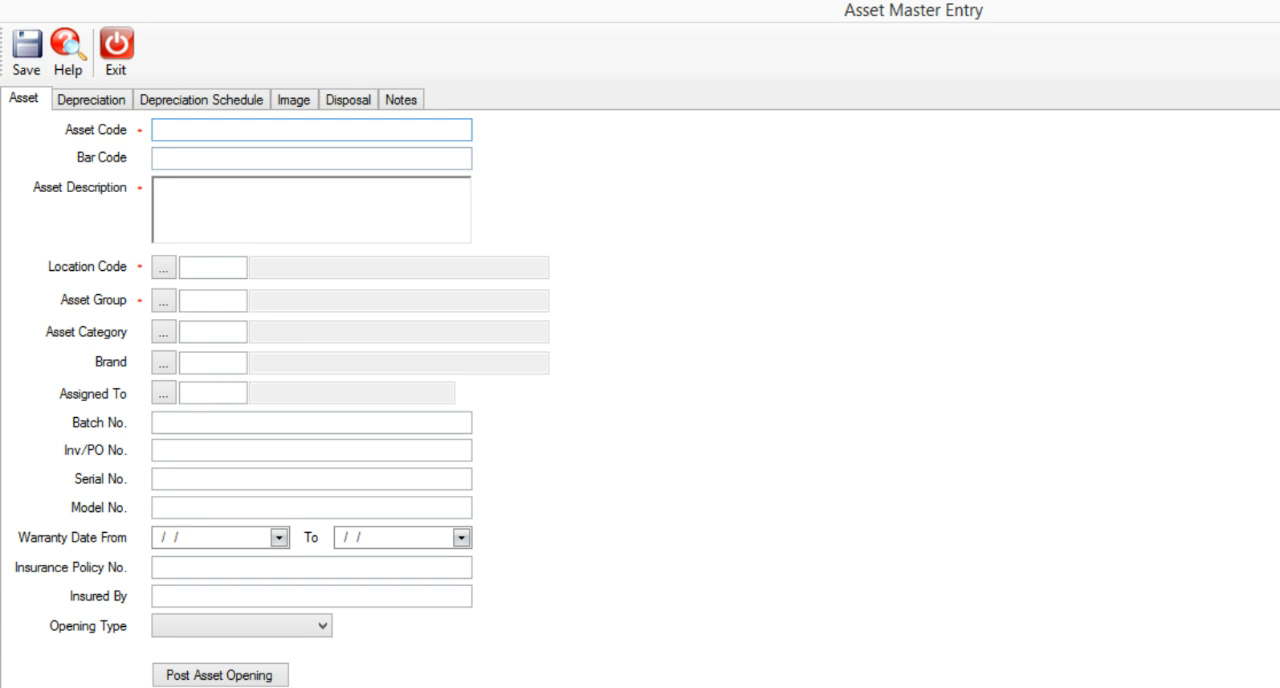
{"action": "left_click", "coordinate": [300, 208]}
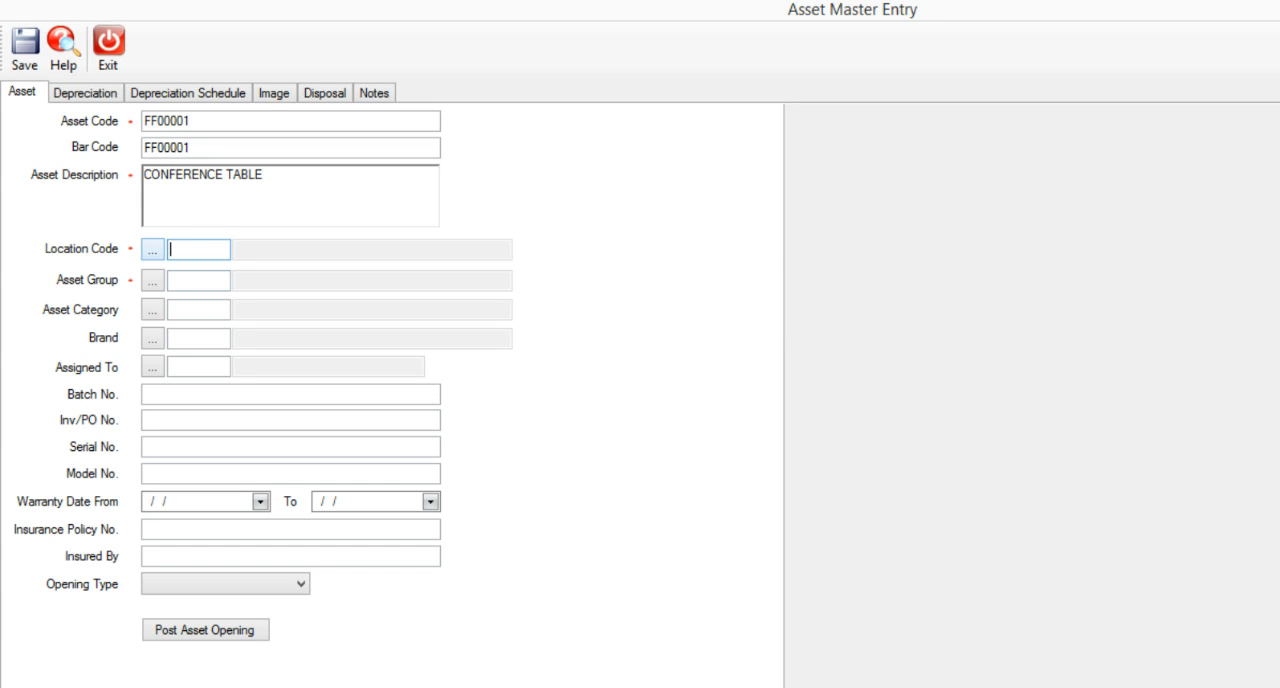
{"action": "left_click", "coordinate": [152, 249]}
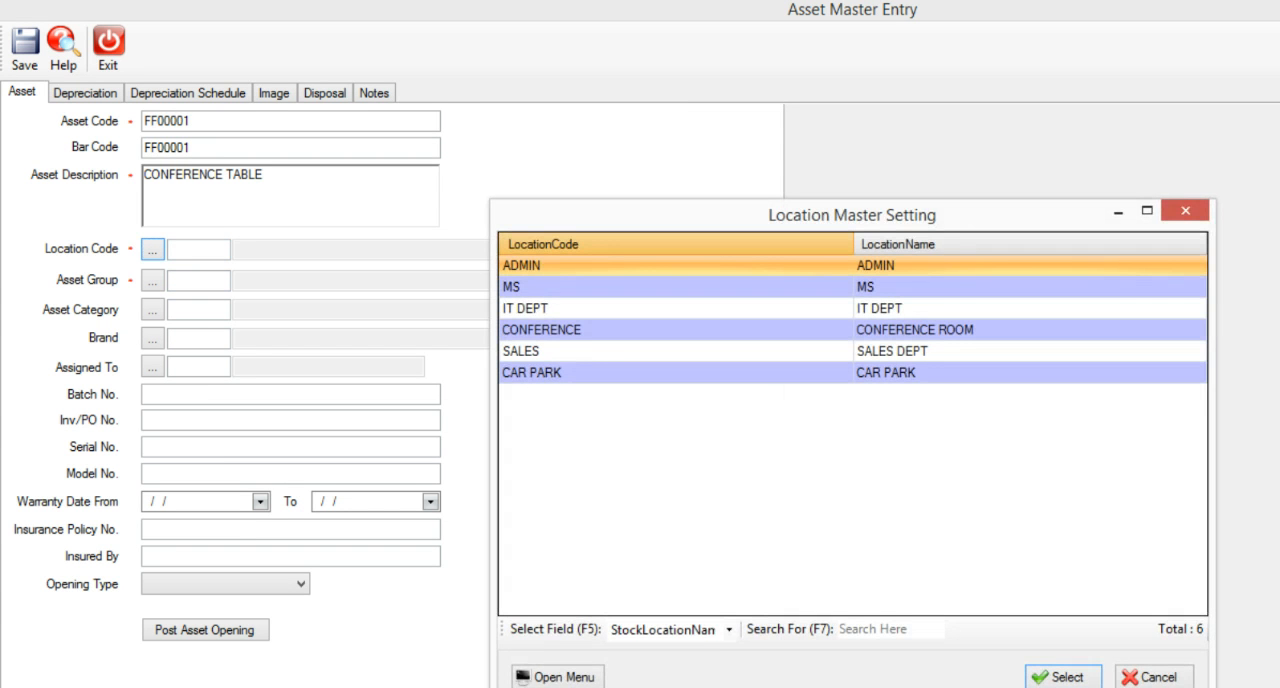
{"action": "double_click", "coordinate": [572, 330]}
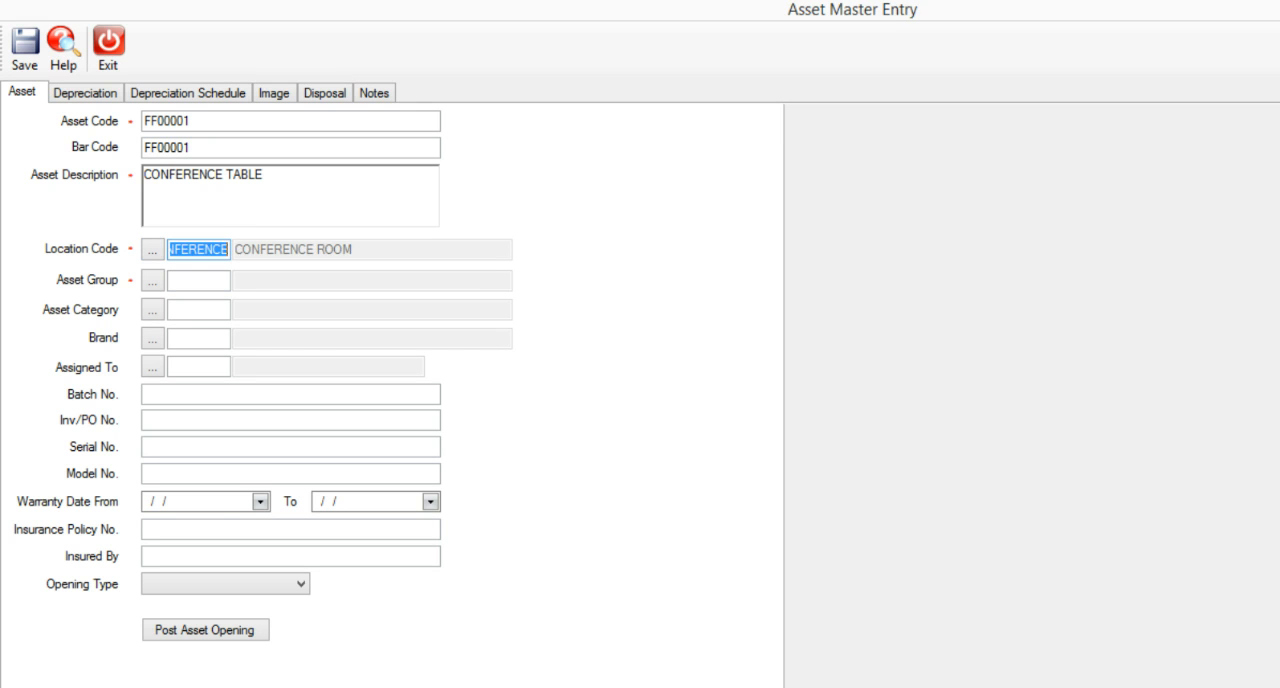
Assign the asset to group FF (FURNITURE & FITTINGS) and category TABLE.
{"action": "left_click", "coordinate": [199, 281]}
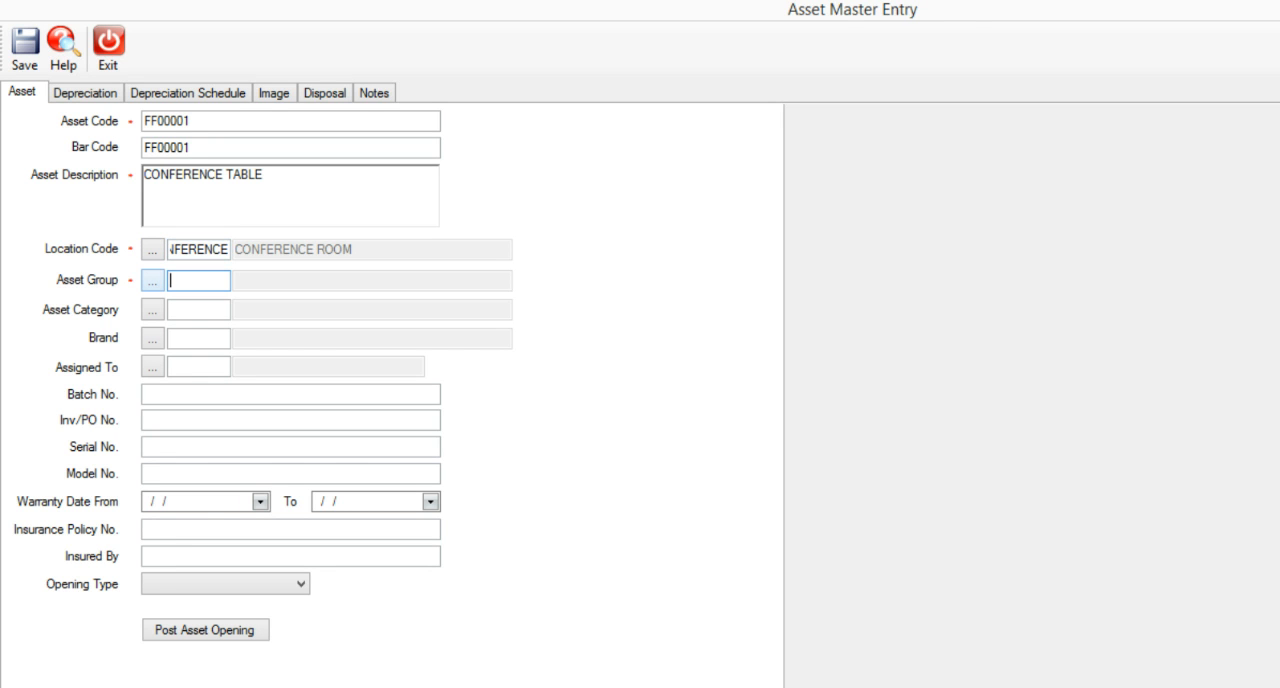
{"action": "left_click", "coordinate": [152, 280]}
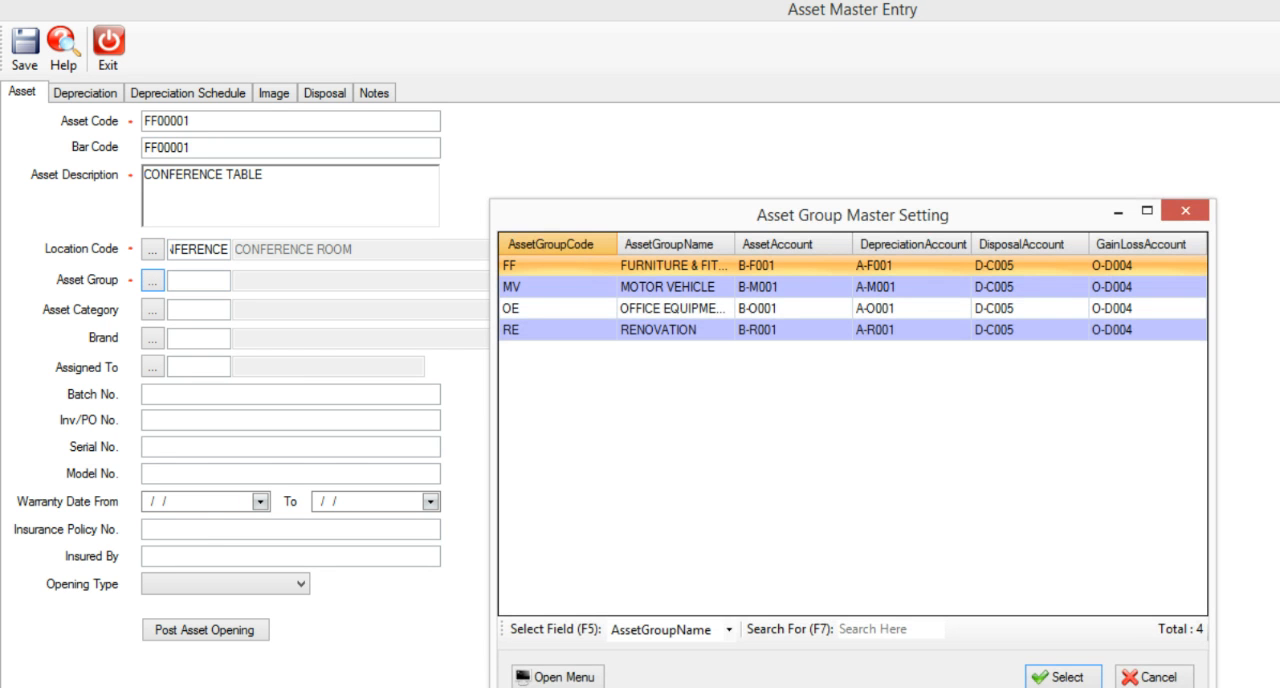
{"action": "double_click", "coordinate": [672, 266]}
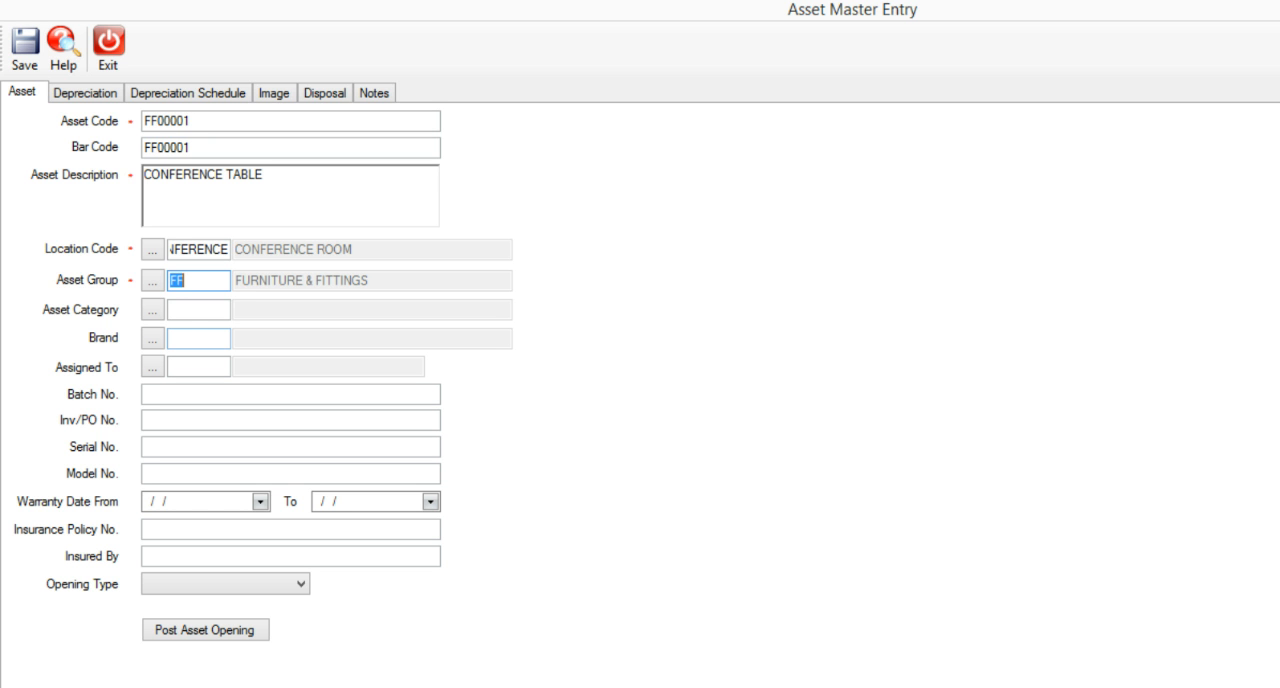
{"action": "left_click", "coordinate": [152, 309]}
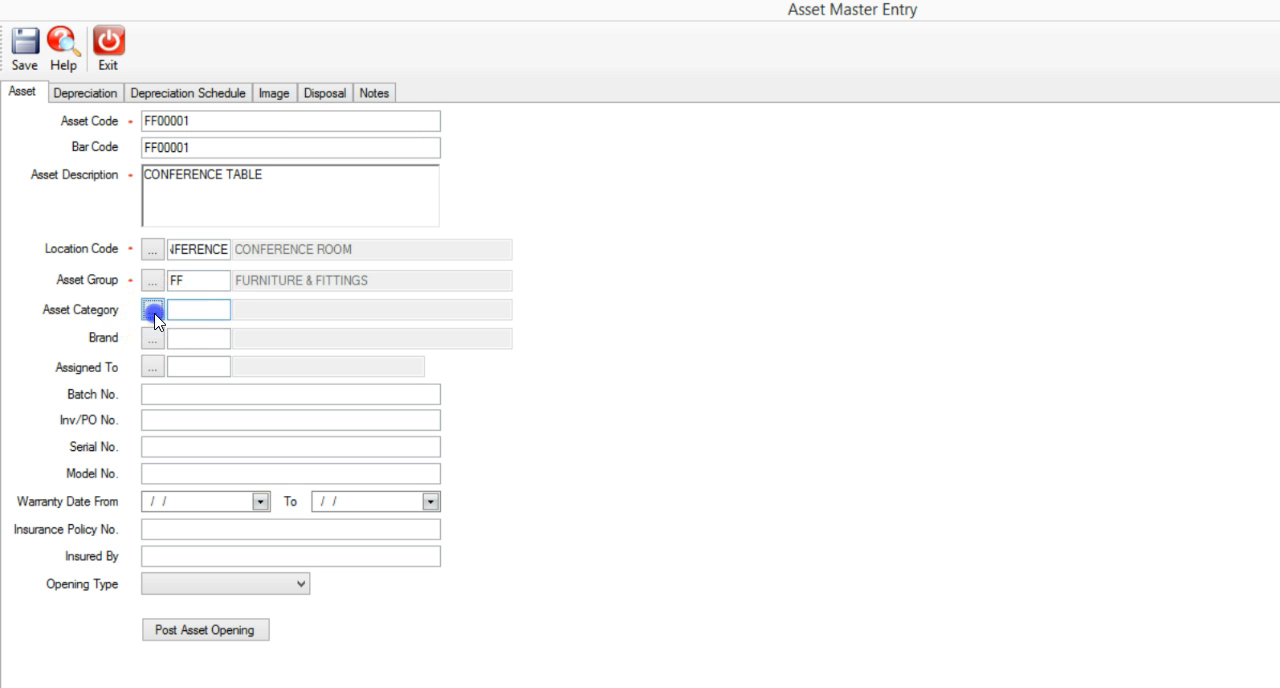
{"action": "double_click", "coordinate": [548, 264]}
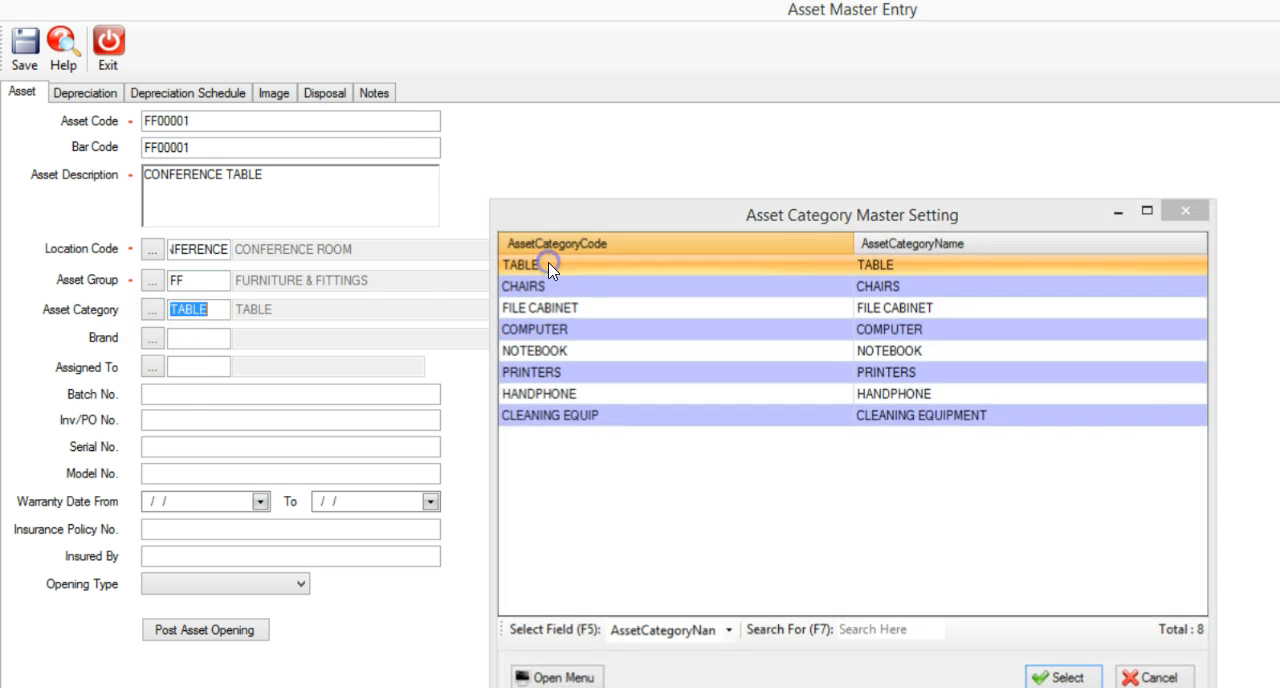
{"action": "left_click", "coordinate": [153, 339]}
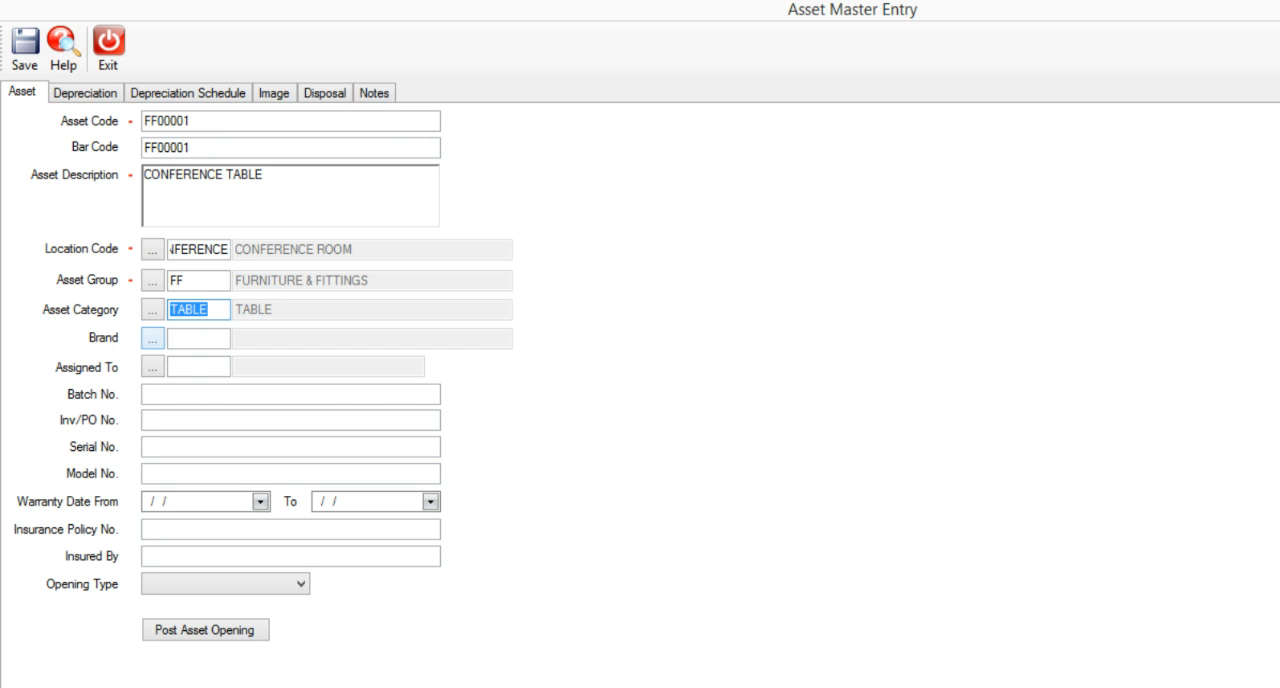
{"action": "left_click", "coordinate": [154, 338]}
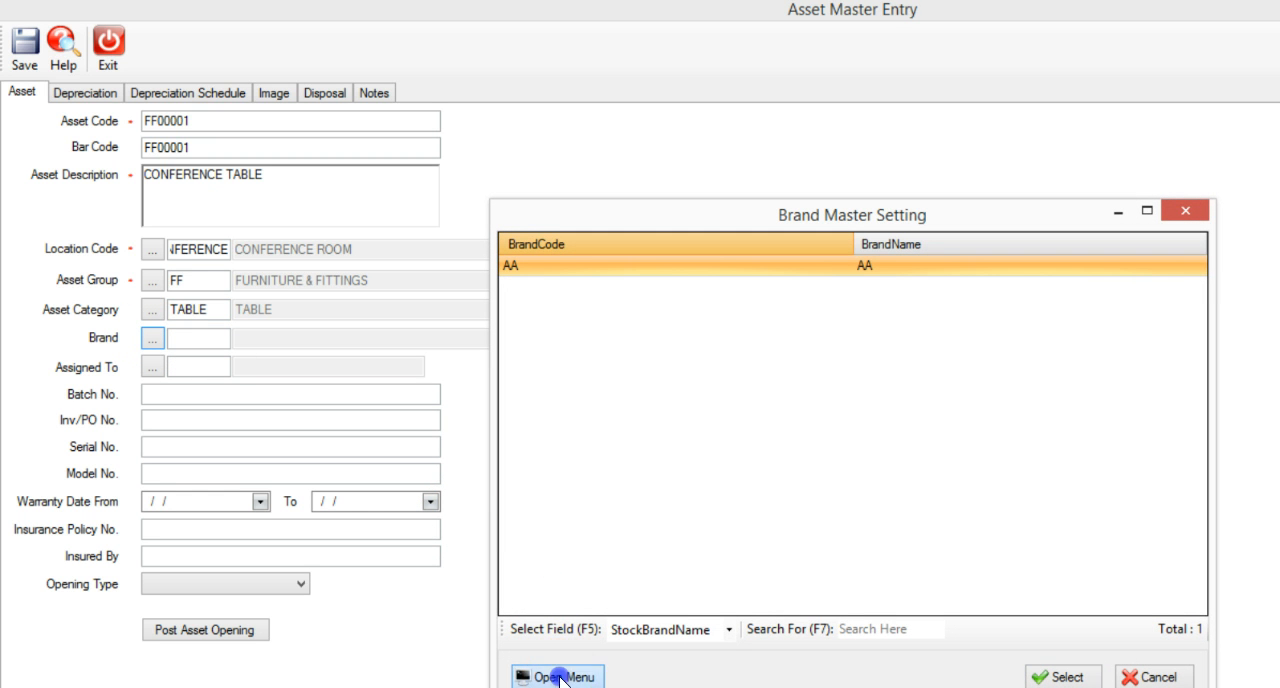
{"action": "left_click", "coordinate": [1145, 677]}
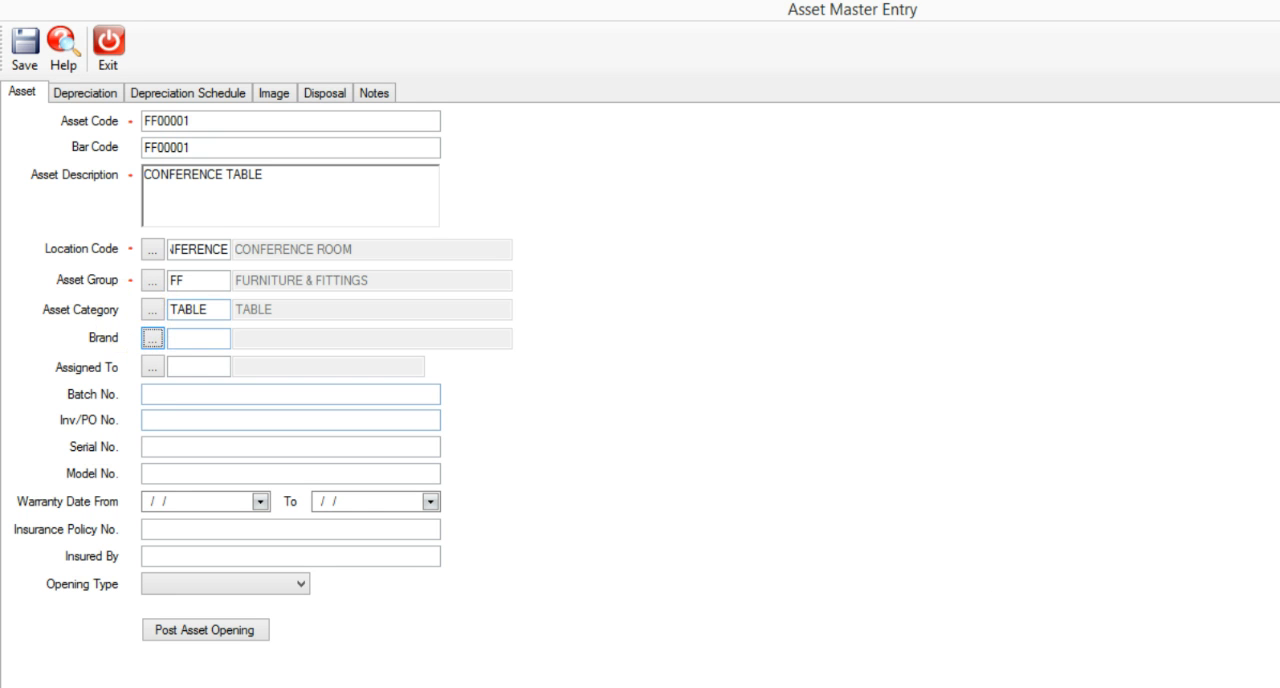
Assign the asset to the employee in the ADMINISTRATOR department.
{"action": "left_click", "coordinate": [153, 366]}
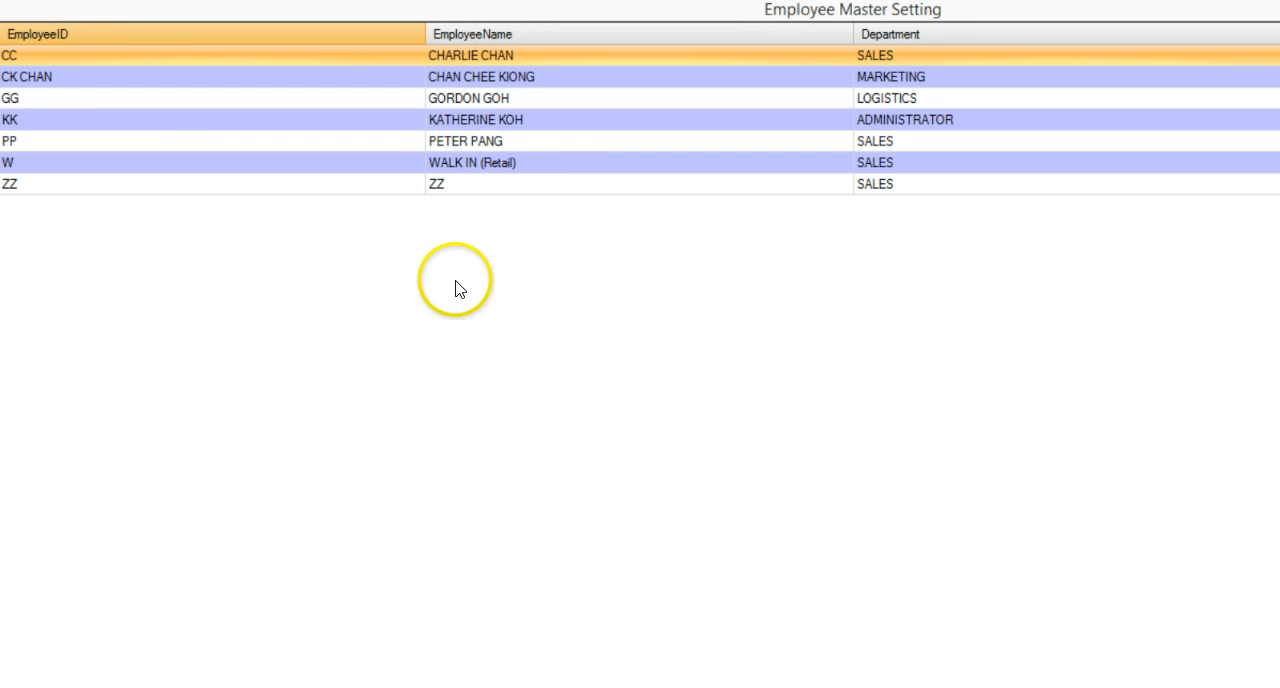
{"action": "left_click", "coordinate": [517, 119]}
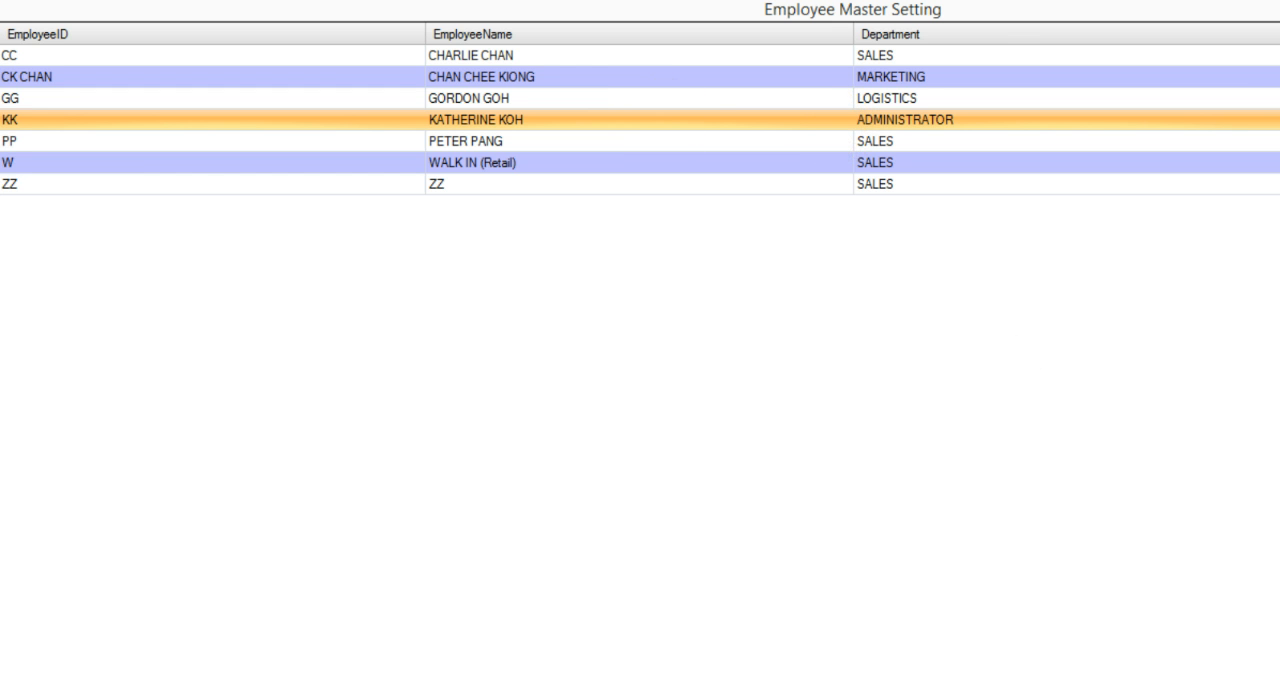
{"action": "double_click", "coordinate": [634, 119]}
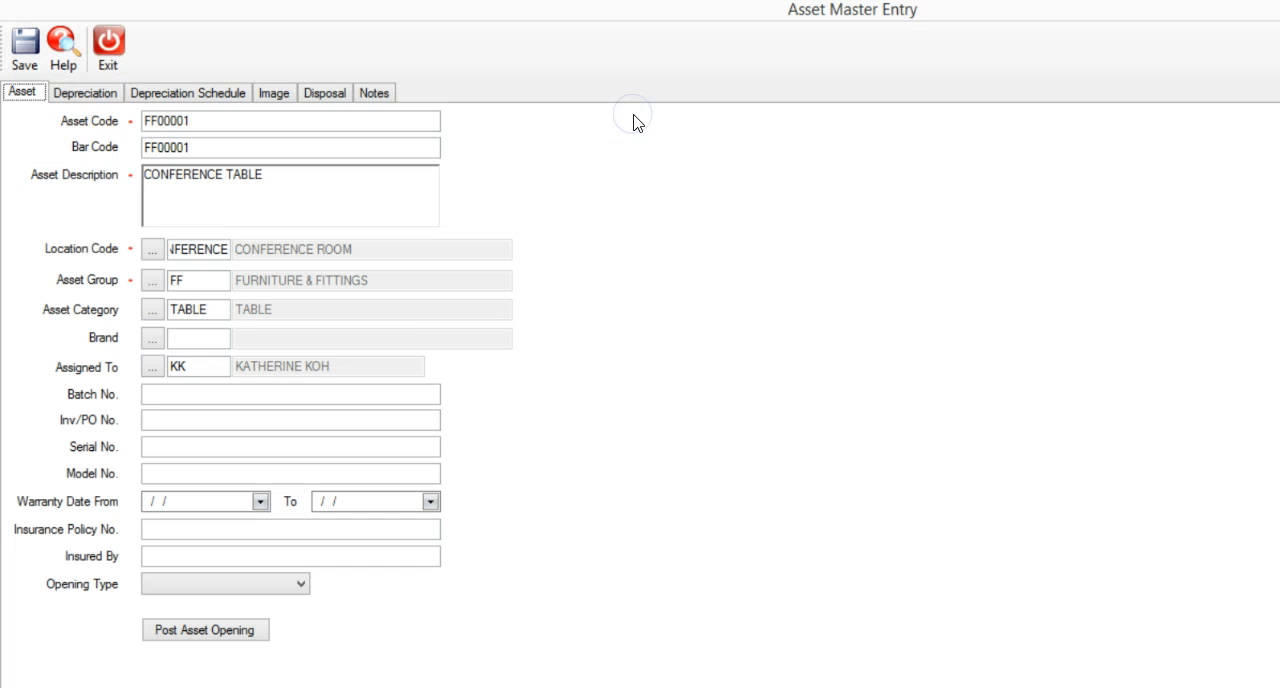
Set the asset's warranty period from 03/04/2013 to 02/04/2014.
{"action": "left_click", "coordinate": [211, 394]}
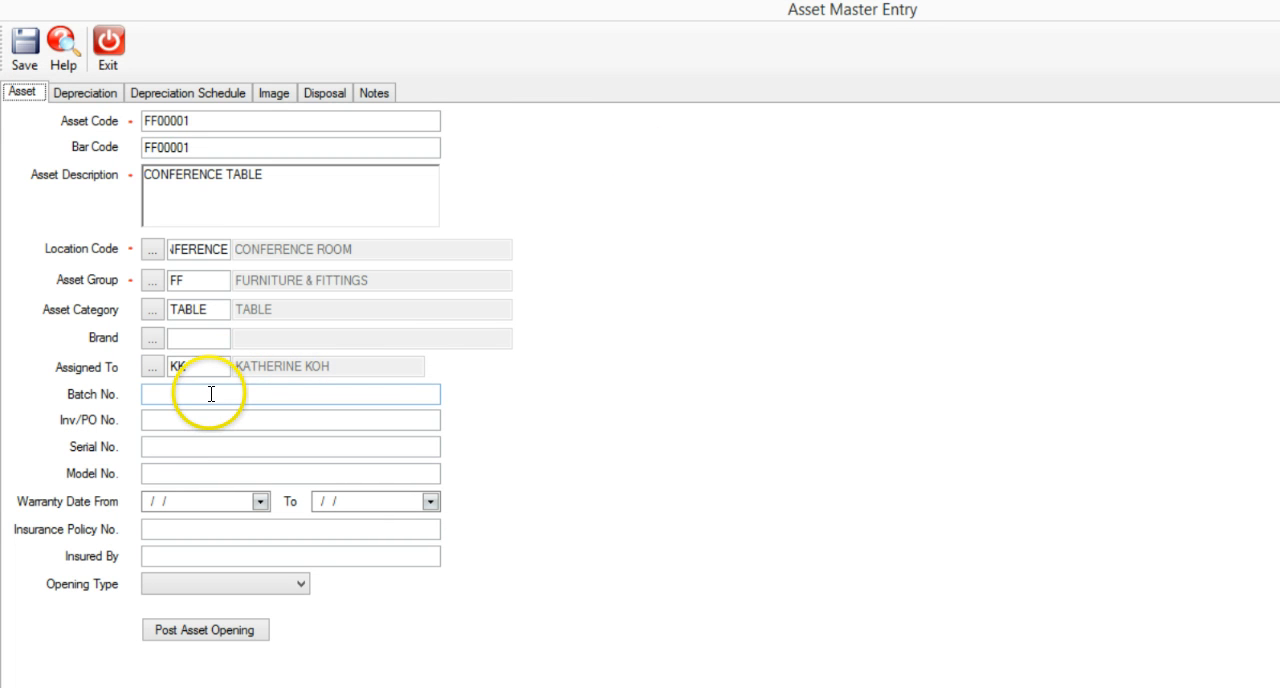
{"action": "left_click", "coordinate": [209, 394]}
{"action": "left_click", "coordinate": [177, 420]}
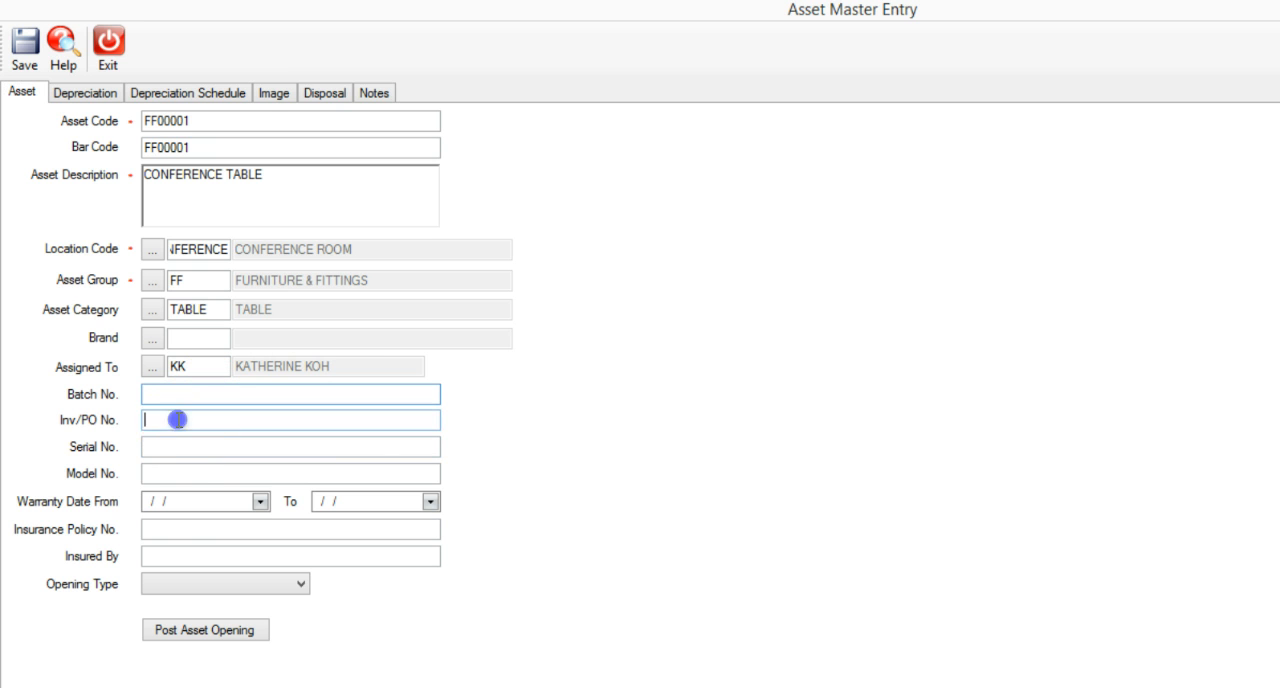
{"action": "left_click", "coordinate": [147, 505]}
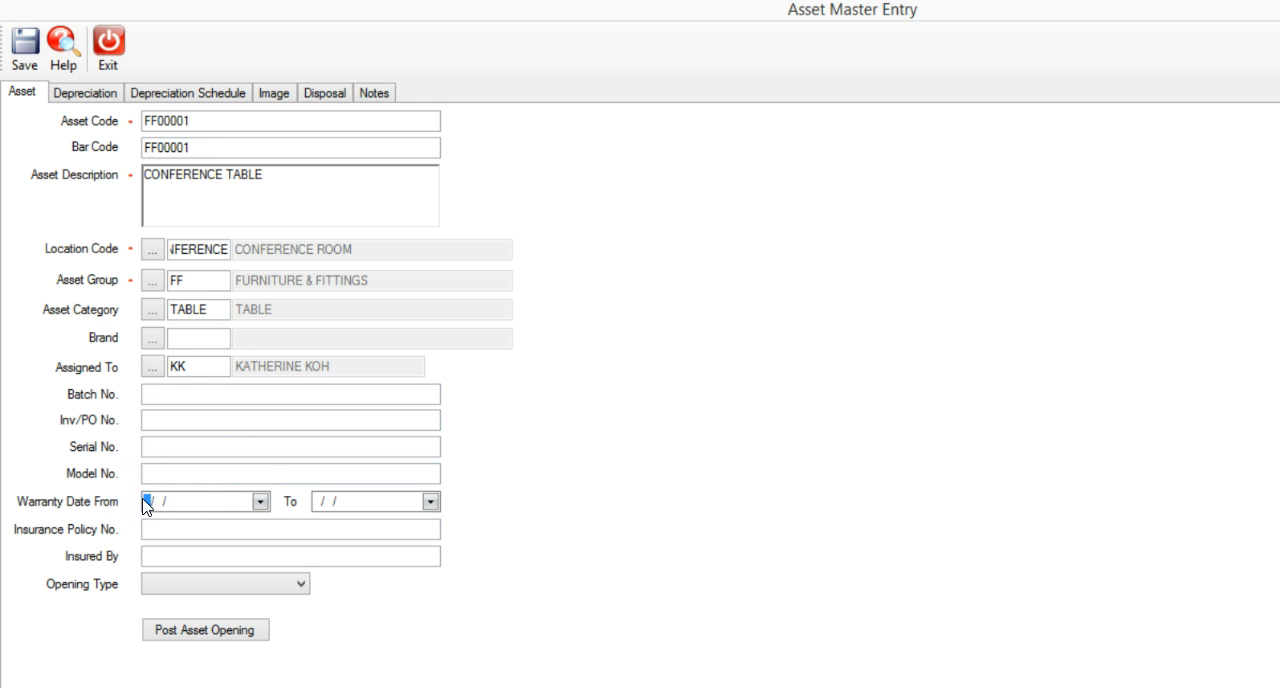
{"action": "type", "text": "03042013"}
{"action": "key", "text": "Tab"}
{"action": "type", "text": "02042014"}
{"action": "key", "text": "Tab"}
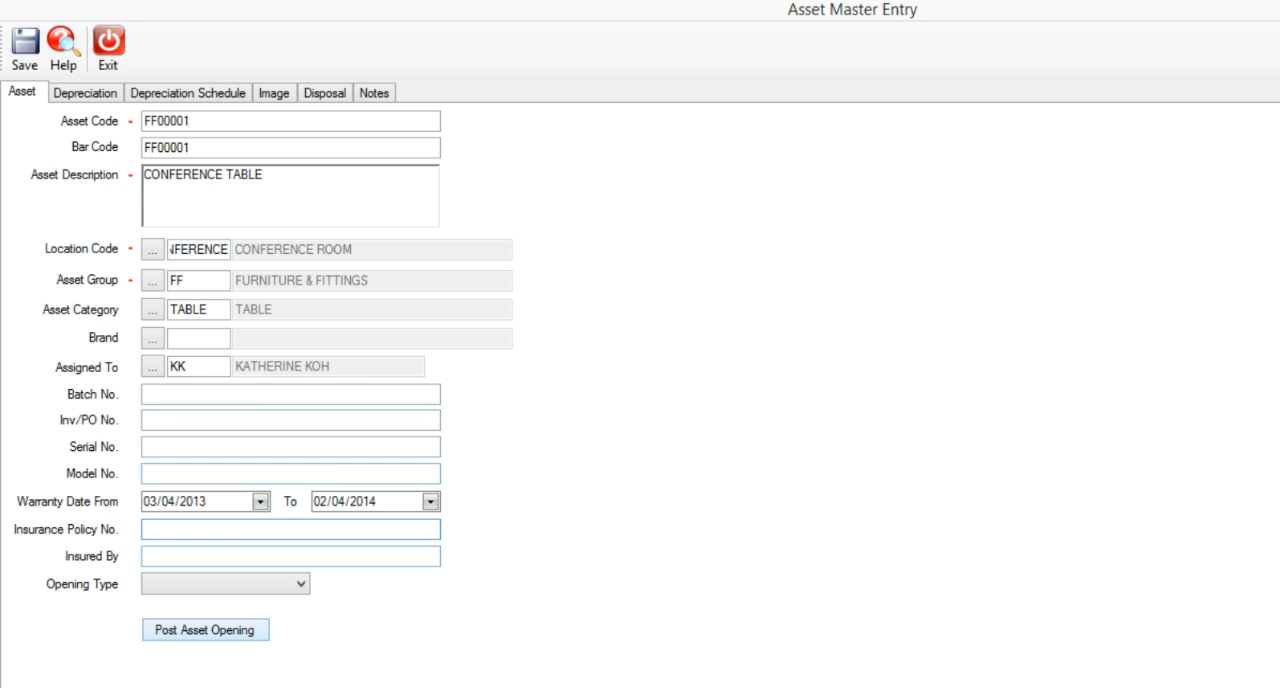
Set the asset's depreciation method to Straight Line with a useful life of 3 years.
{"action": "left_click", "coordinate": [97, 93]}
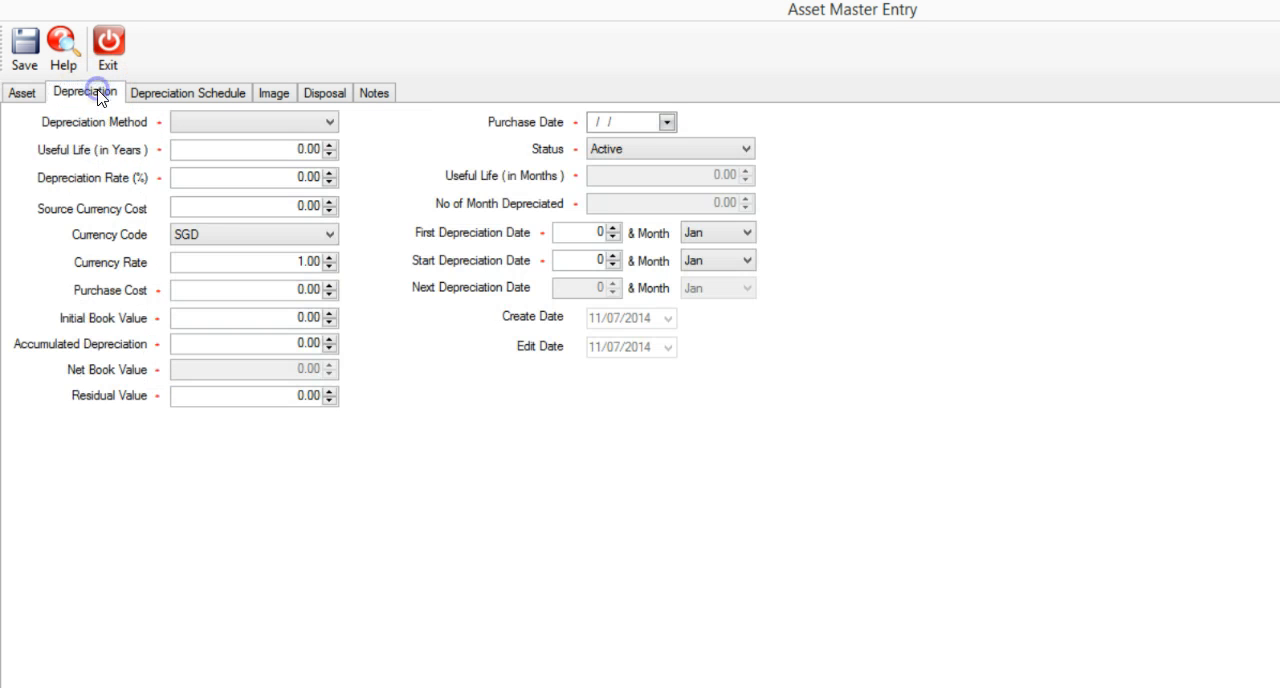
{"action": "left_click", "coordinate": [331, 123]}
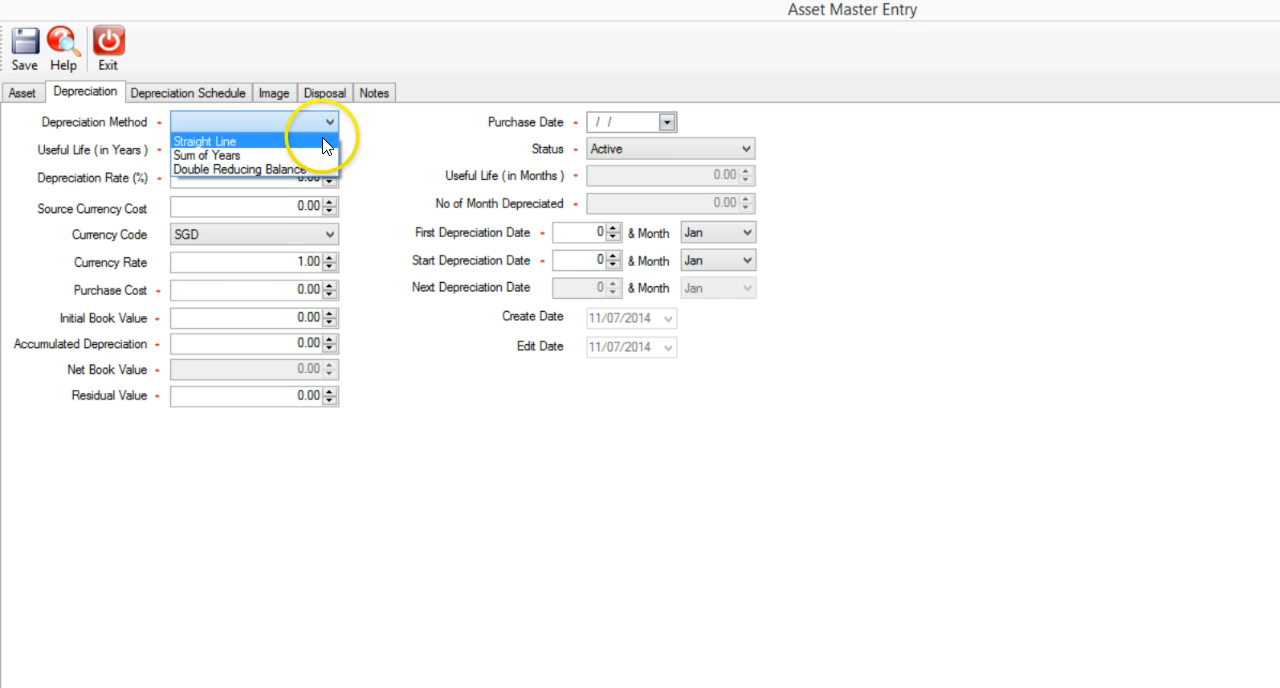
{"action": "left_click", "coordinate": [323, 140]}
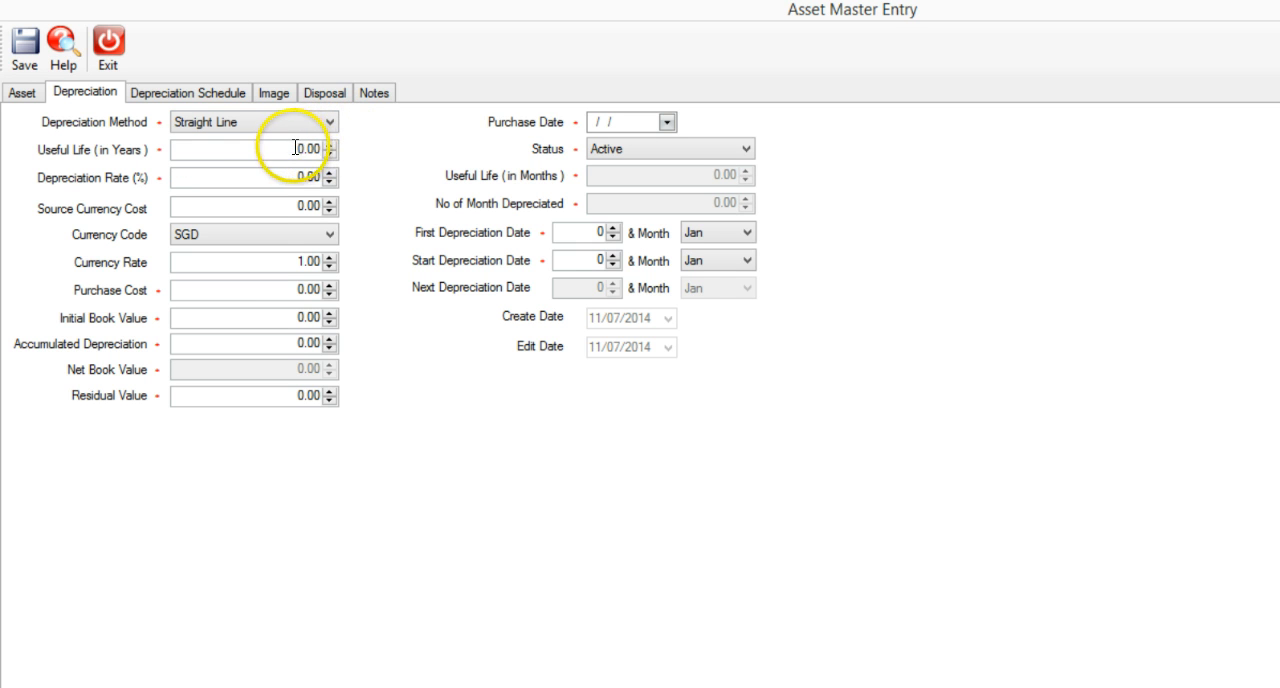
{"action": "left_click", "coordinate": [295, 149]}
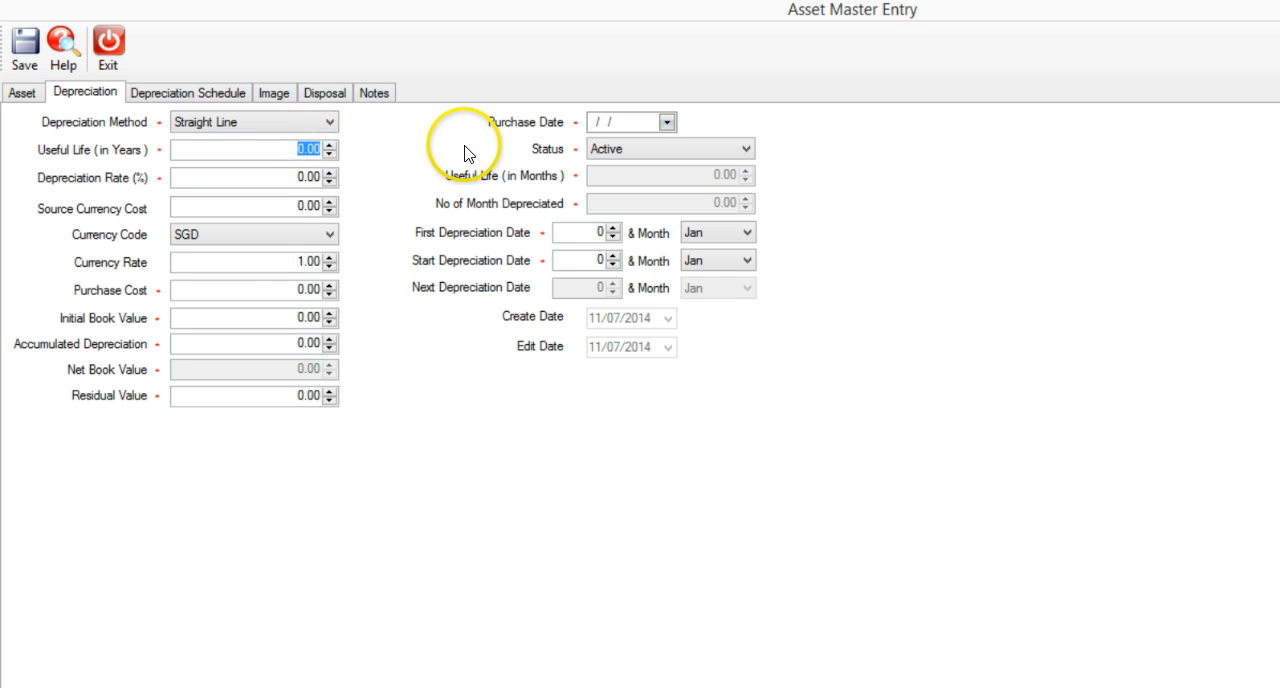
{"action": "type", "text": "3"}
{"action": "key", "text": "Tab"}
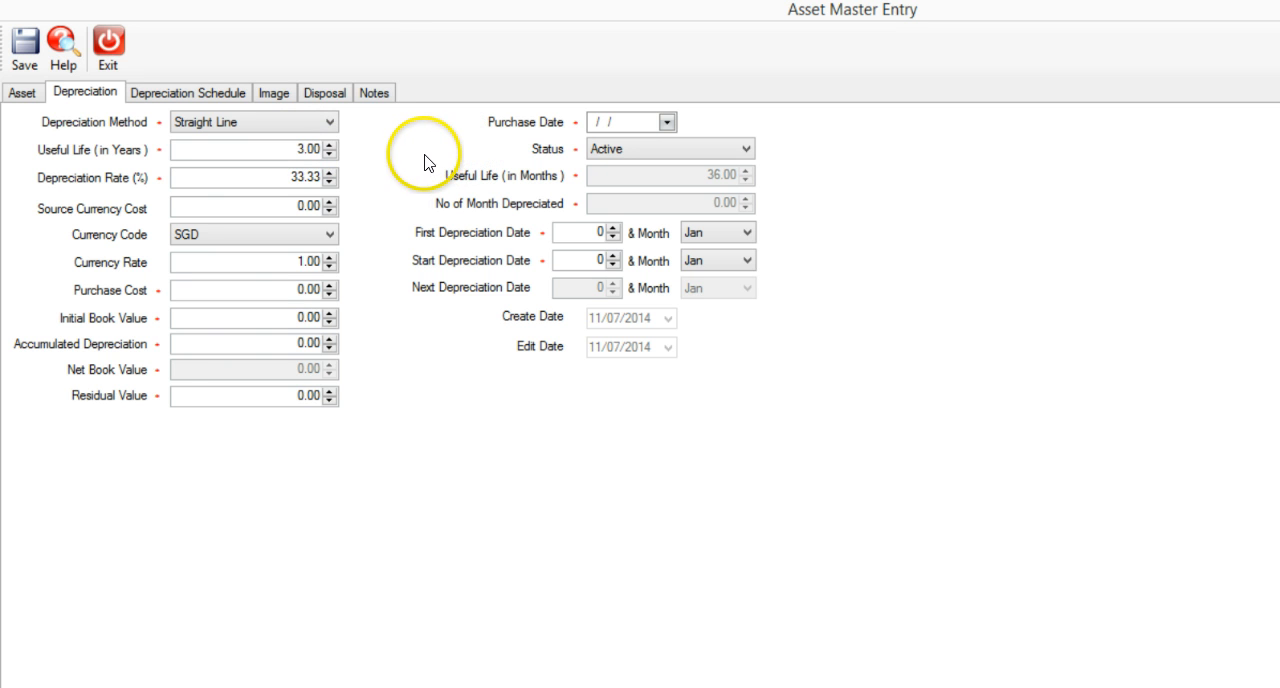
Enter 3600 as the asset's source currency cost, leaving the accumulated depreciation at zero.
{"action": "left_click", "coordinate": [328, 206]}
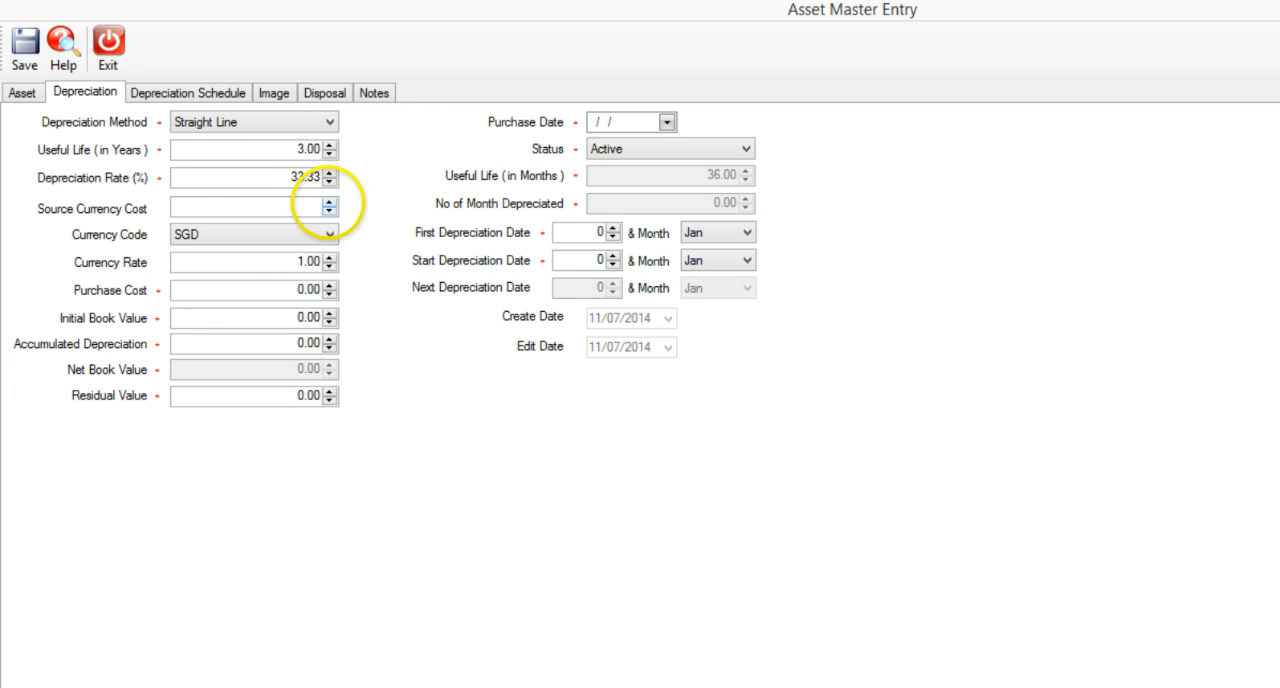
{"action": "type", "text": "360"}
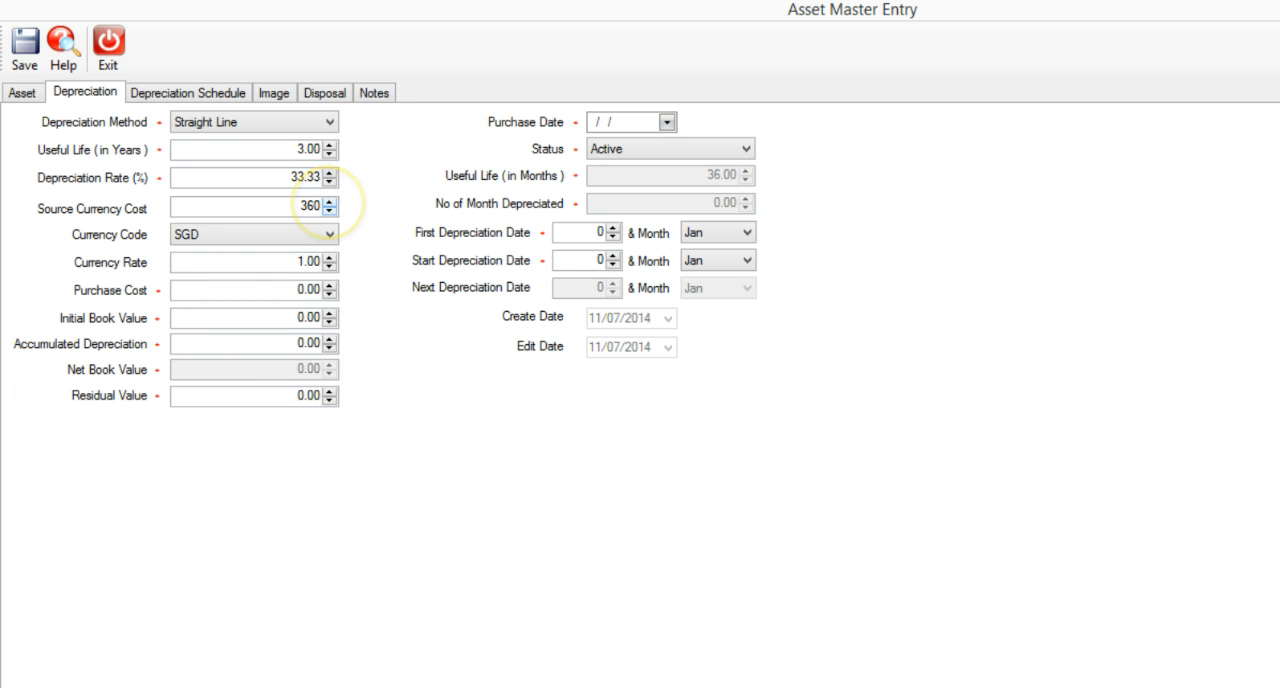
{"action": "type", "text": "0"}
{"action": "key", "text": "Tab"}
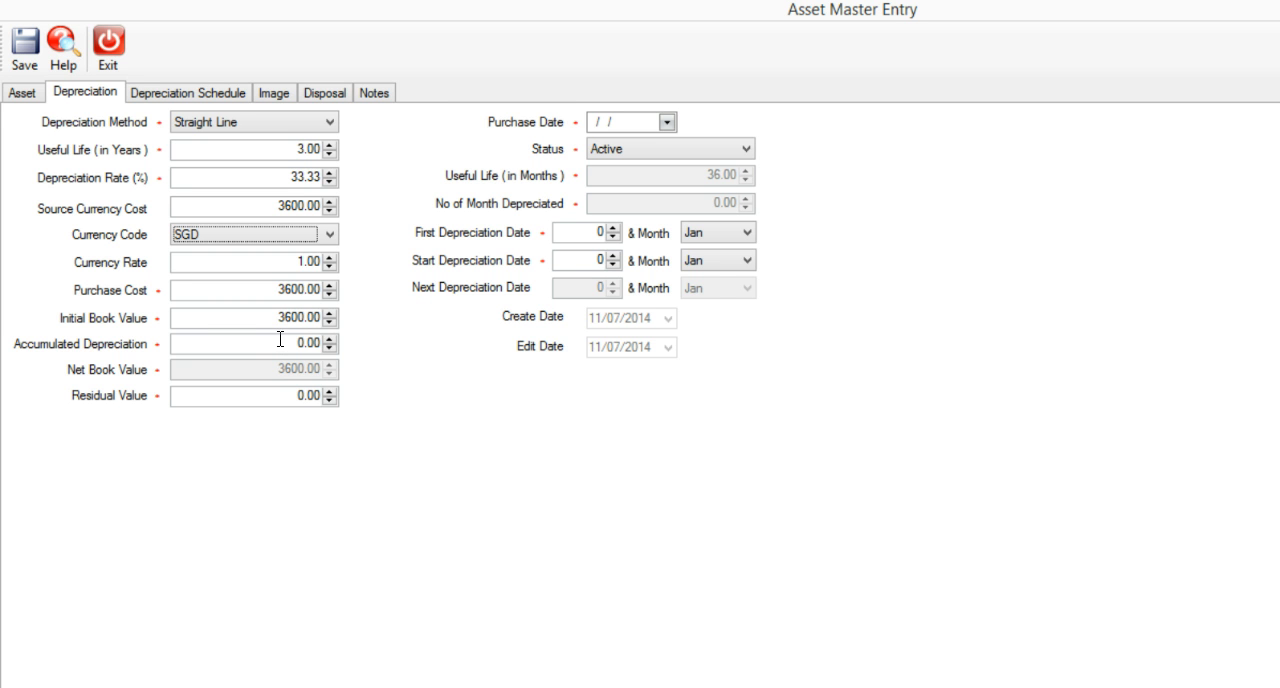
{"action": "left_click", "coordinate": [287, 339]}
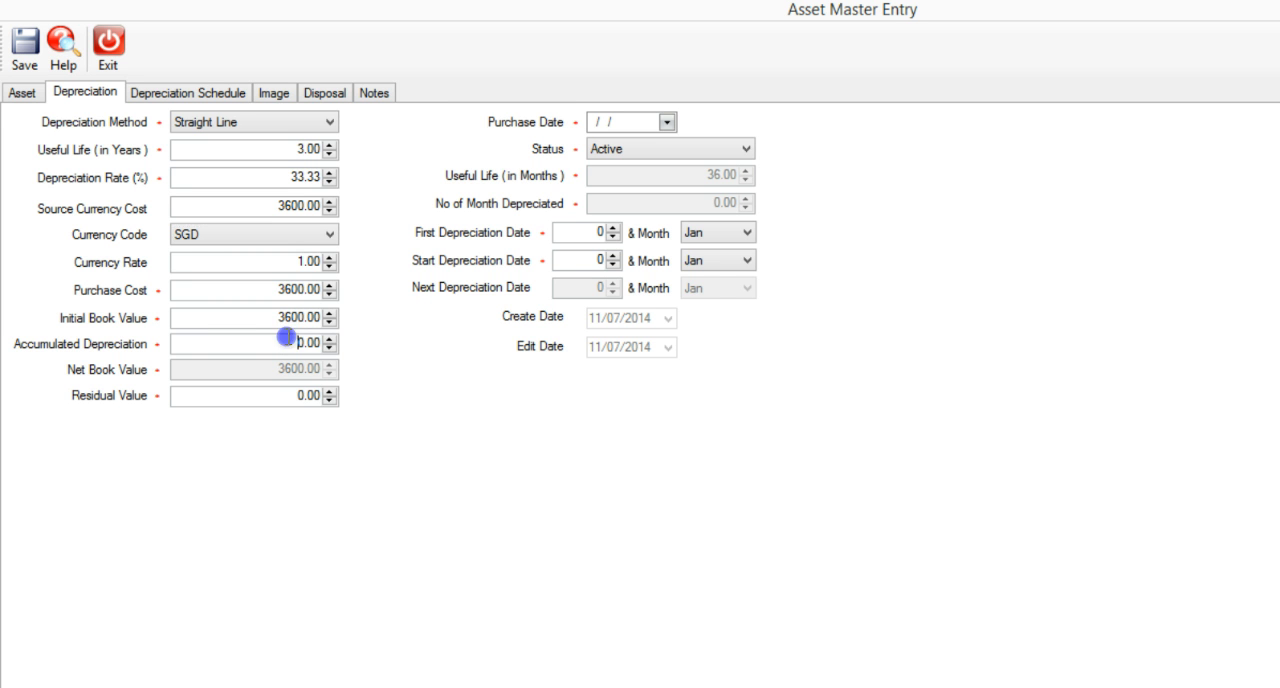
{"action": "double_click", "coordinate": [305, 340]}
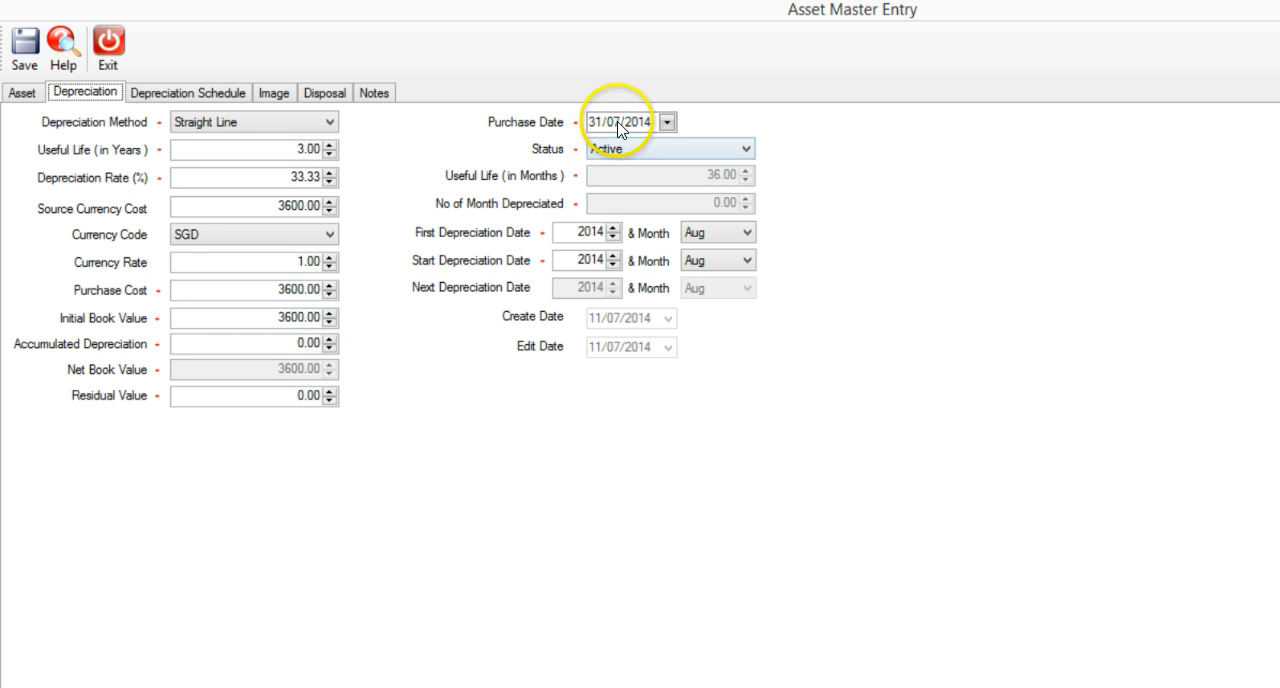
Set the asset's purchase date to 31/07/2013.
{"action": "left_click", "coordinate": [612, 123]}
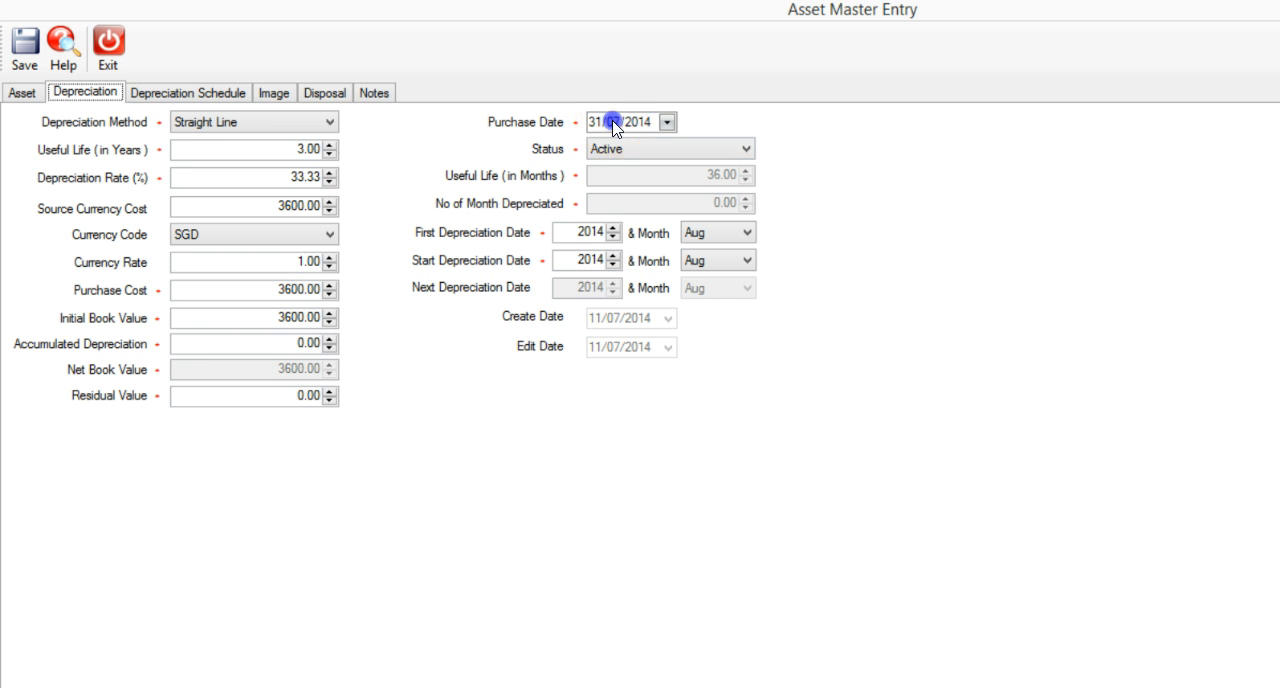
{"action": "left_click", "coordinate": [641, 124]}
{"action": "type", "text": "2013"}
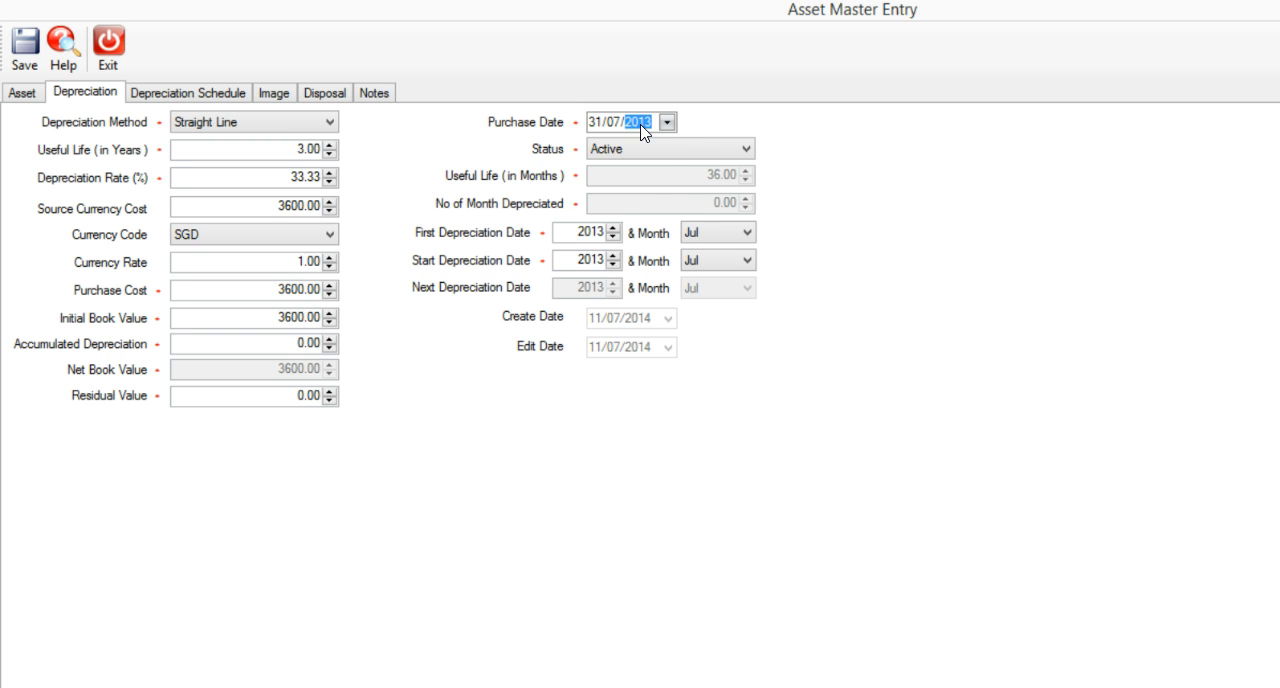
Set the first depreciation month to Aug and the start depreciation date to Jul 2014.
{"action": "left_click", "coordinate": [727, 233]}
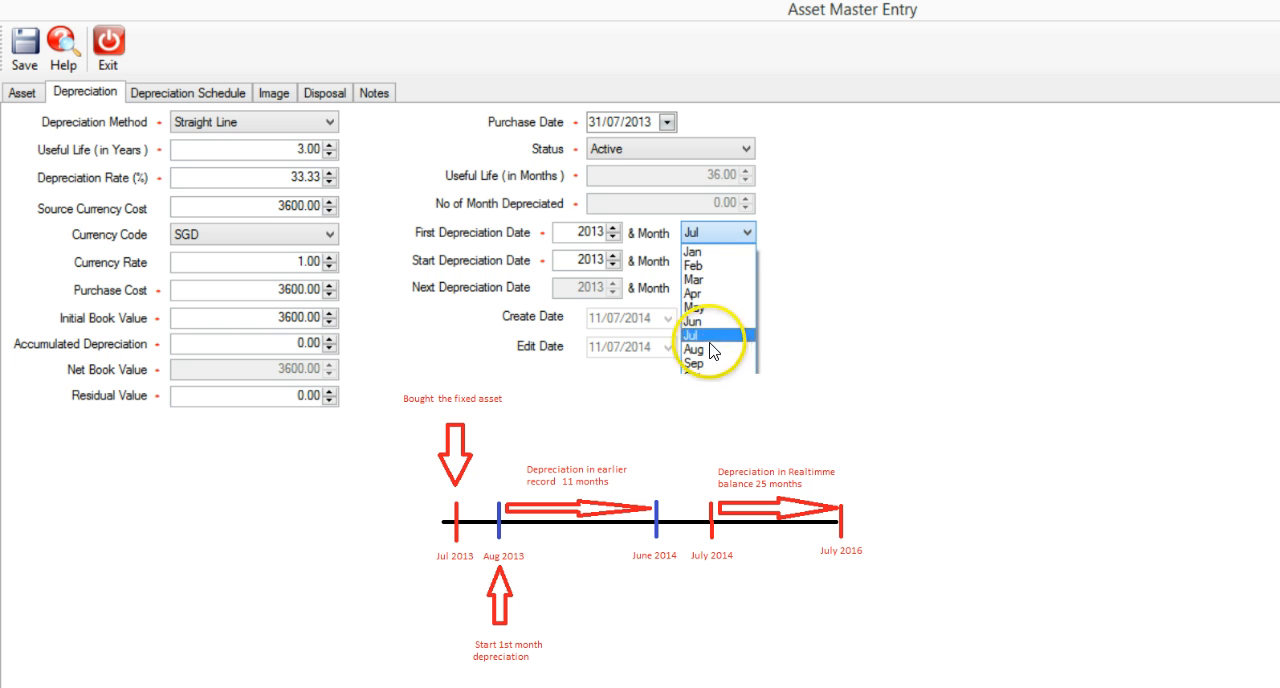
{"action": "left_click", "coordinate": [710, 348]}
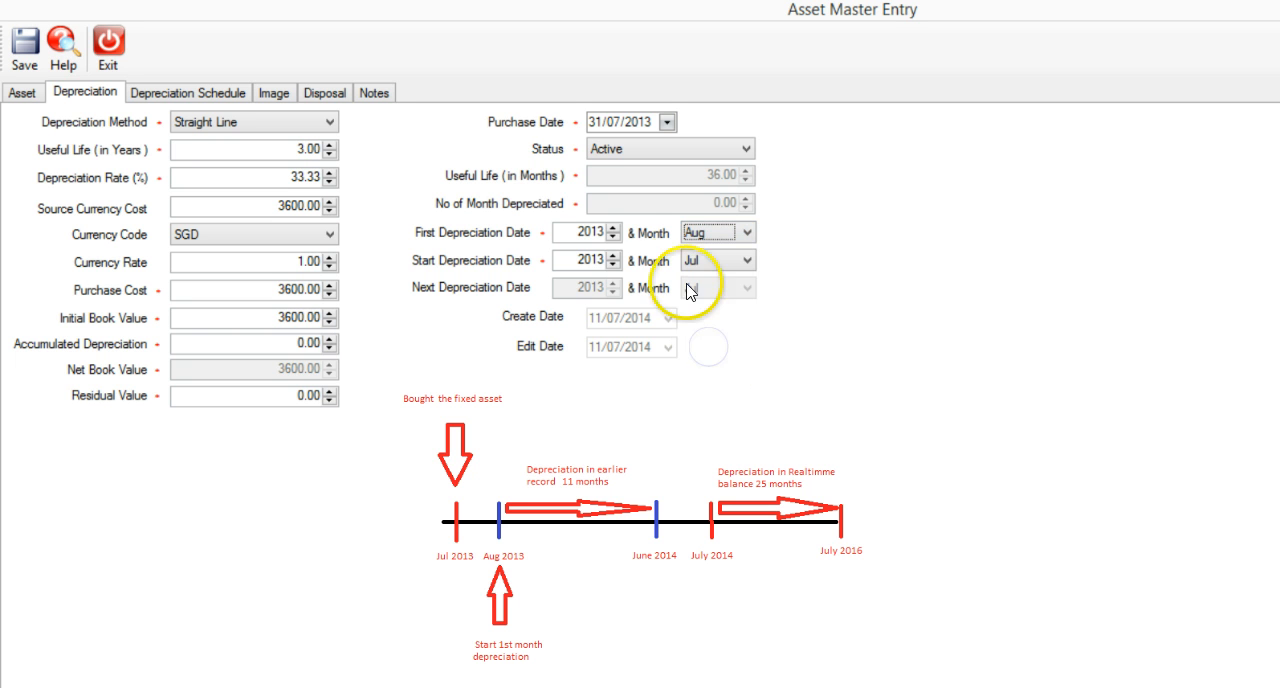
{"action": "left_click", "coordinate": [611, 254]}
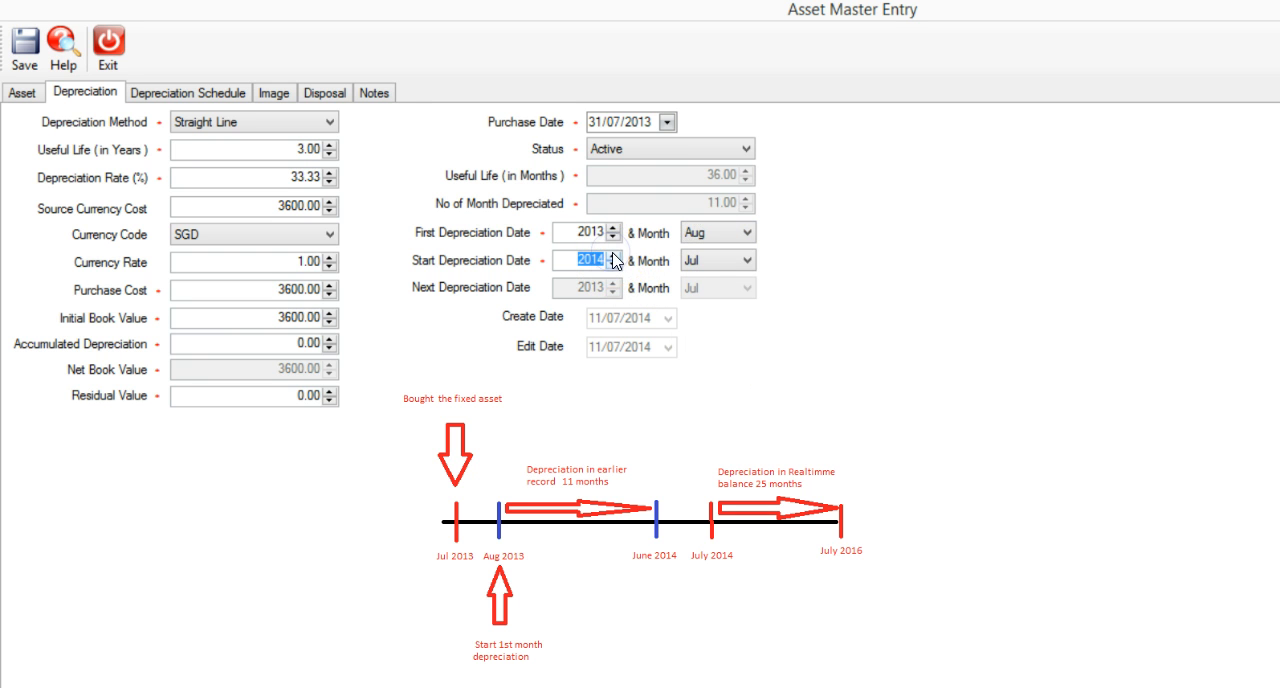
{"action": "left_click", "coordinate": [714, 262]}
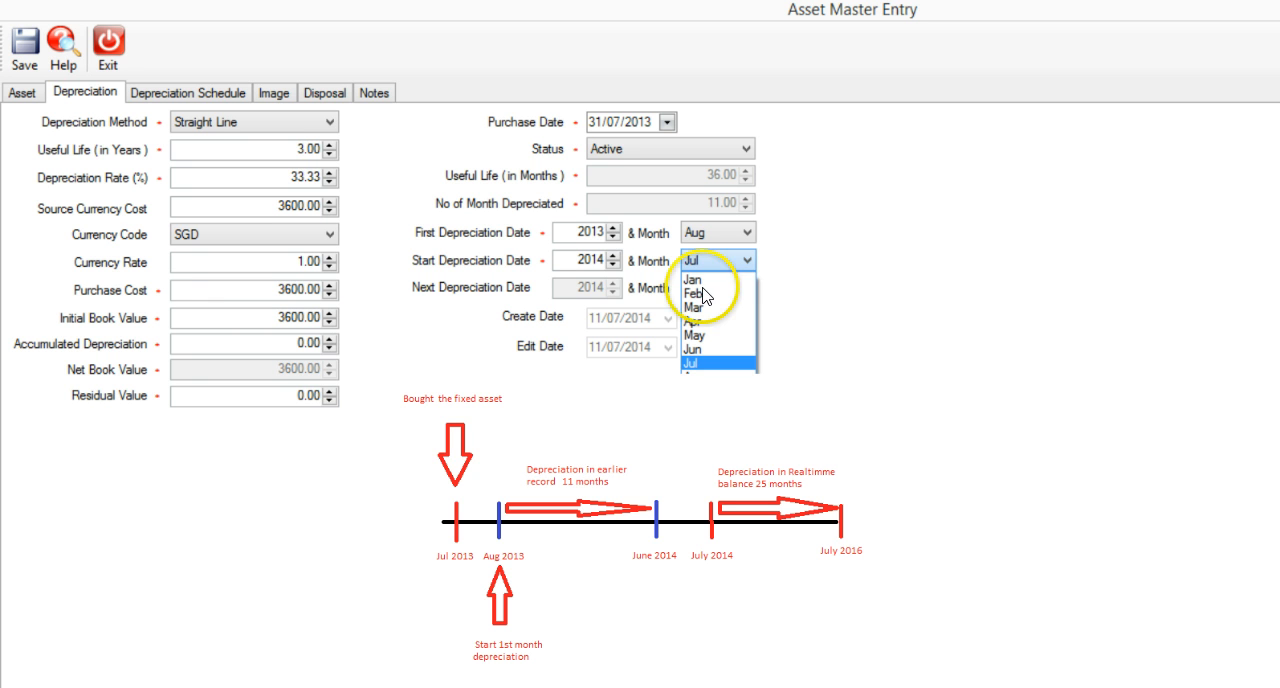
{"action": "left_click", "coordinate": [705, 262]}
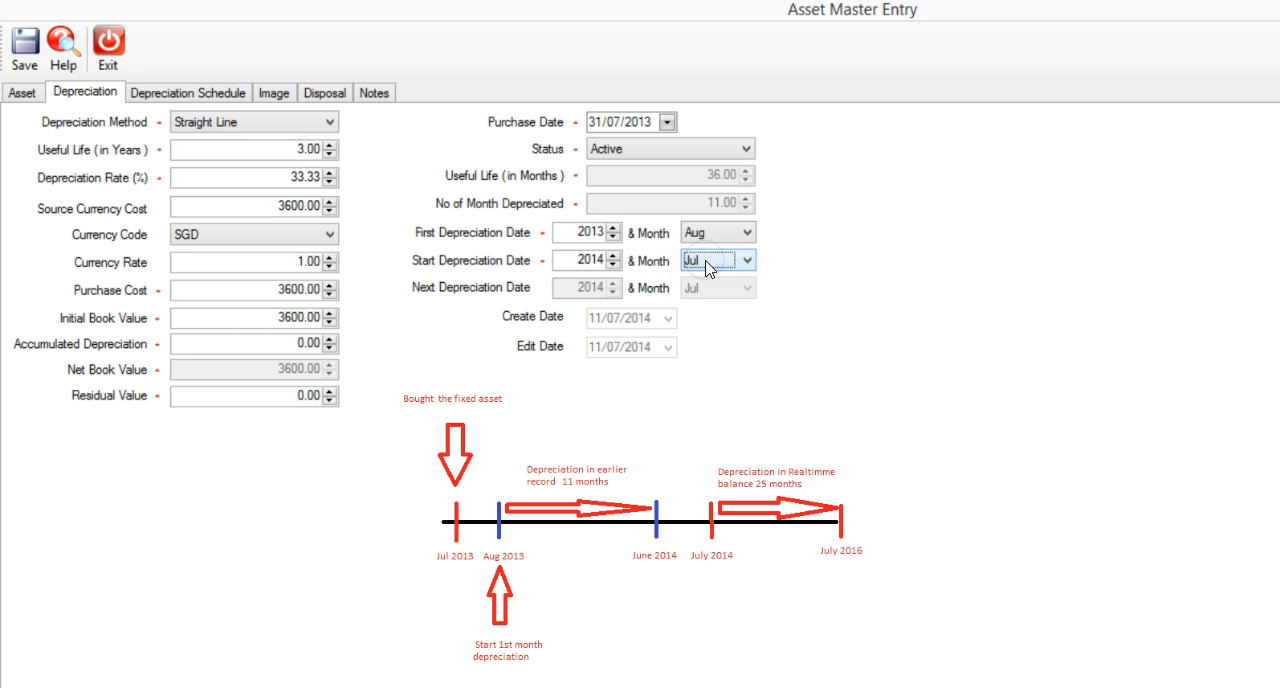
Set the asset's accumulated depreciation to 1100, keeping Aug as the first depreciation month.
{"action": "key", "text": "Tab"}
{"action": "key", "text": "Tab"}
{"action": "key", "text": "Tab"}
{"action": "left_click_drag", "start_coordinate": [275, 344], "coordinate": [329, 343]}
{"action": "type", "text": "1100"}
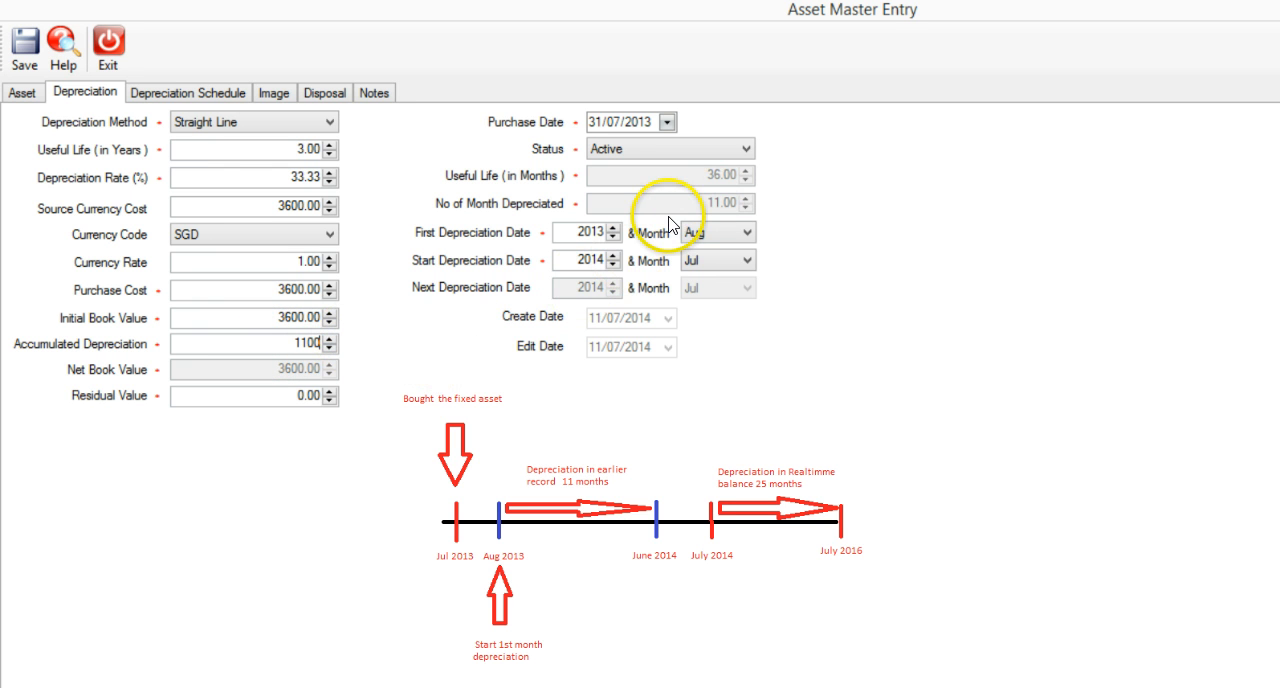
{"action": "left_click", "coordinate": [706, 233]}
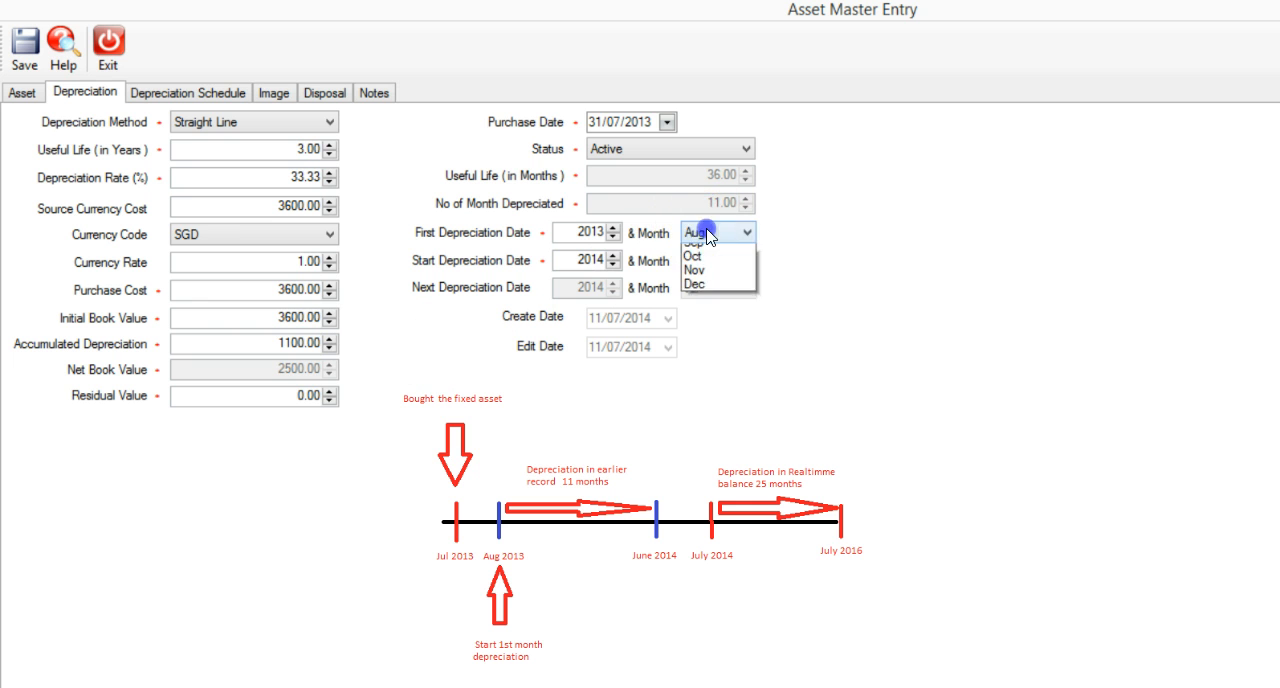
{"action": "left_click", "coordinate": [712, 233]}
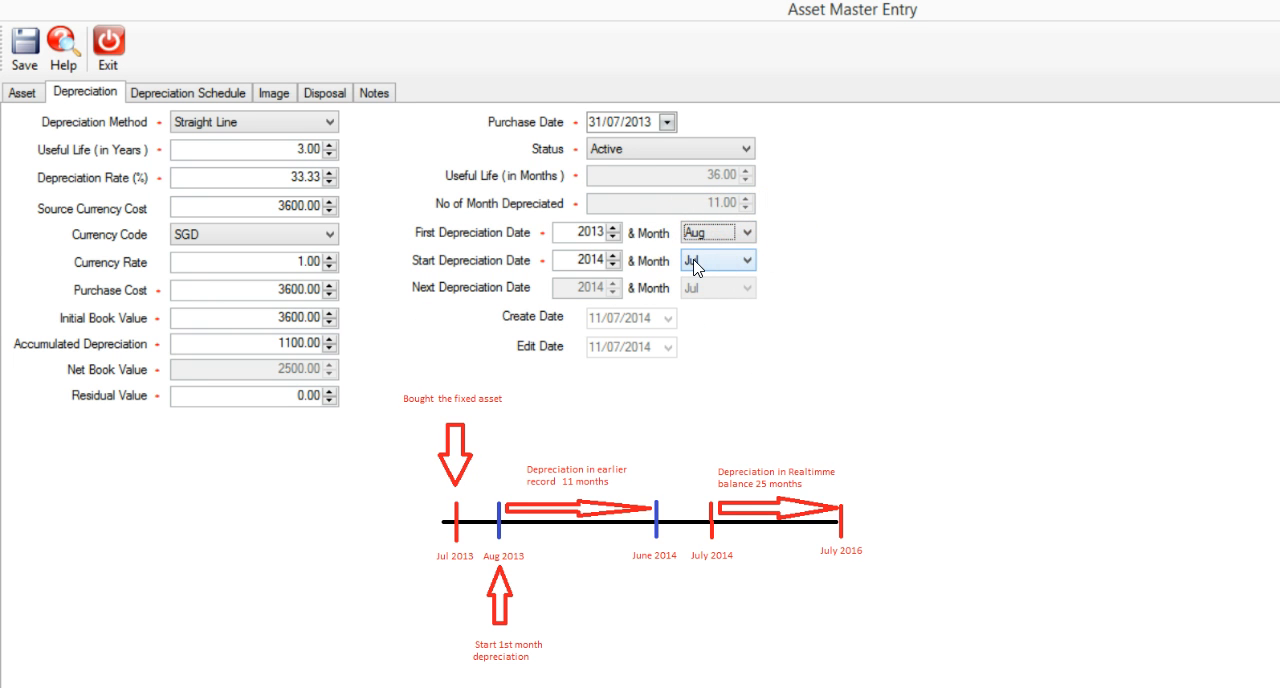
{"action": "left_click", "coordinate": [627, 362]}
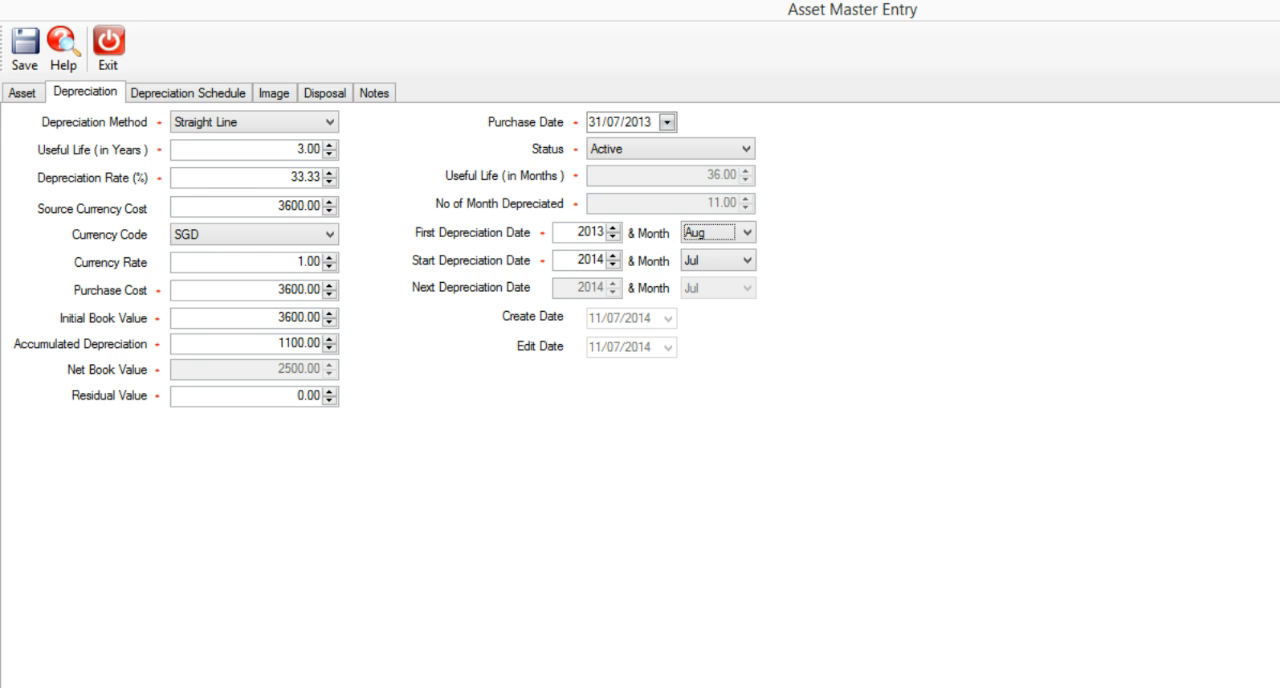
Go back to the asset's general details and keep Current as the opening type.
{"action": "left_click", "coordinate": [22, 92]}
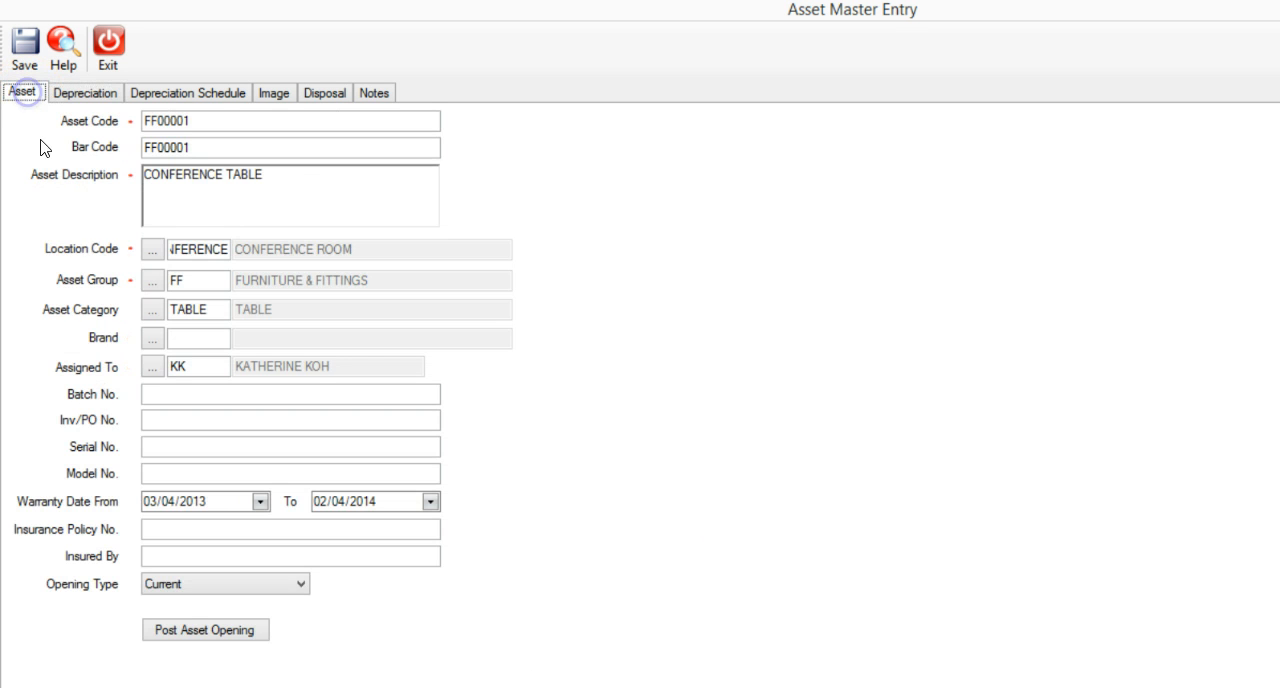
{"action": "left_click", "coordinate": [300, 583]}
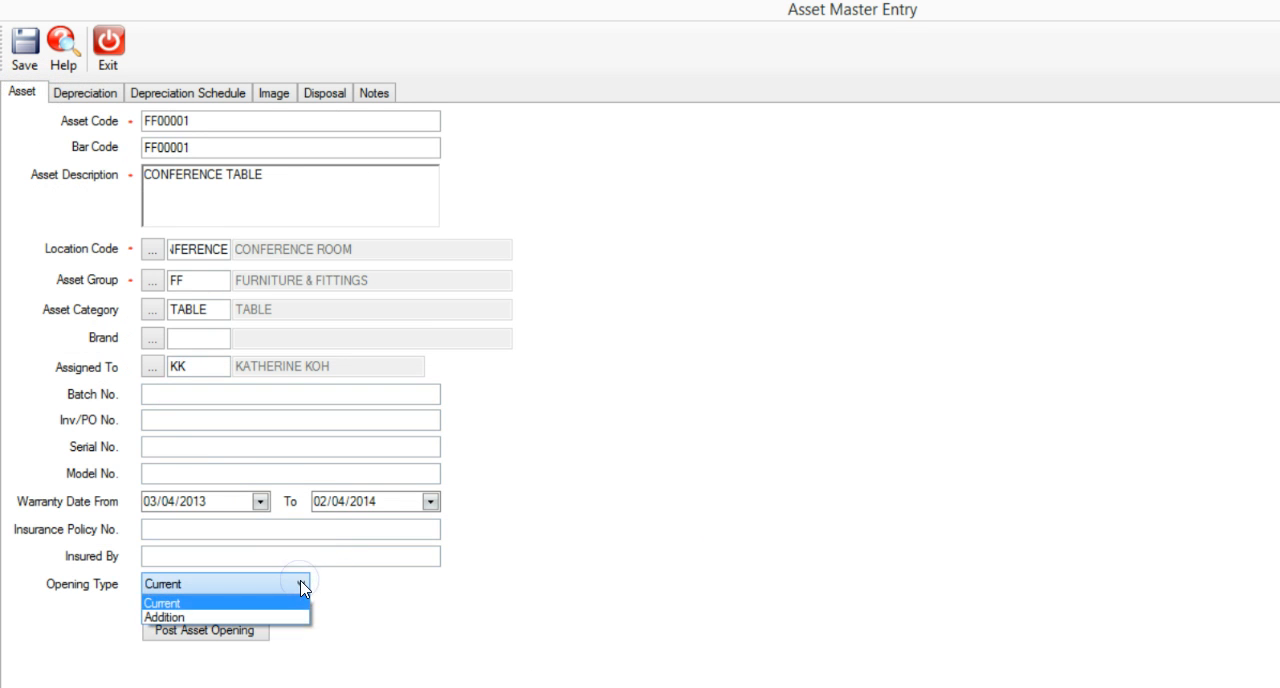
{"action": "left_click", "coordinate": [300, 583]}
{"action": "left_click", "coordinate": [255, 630]}
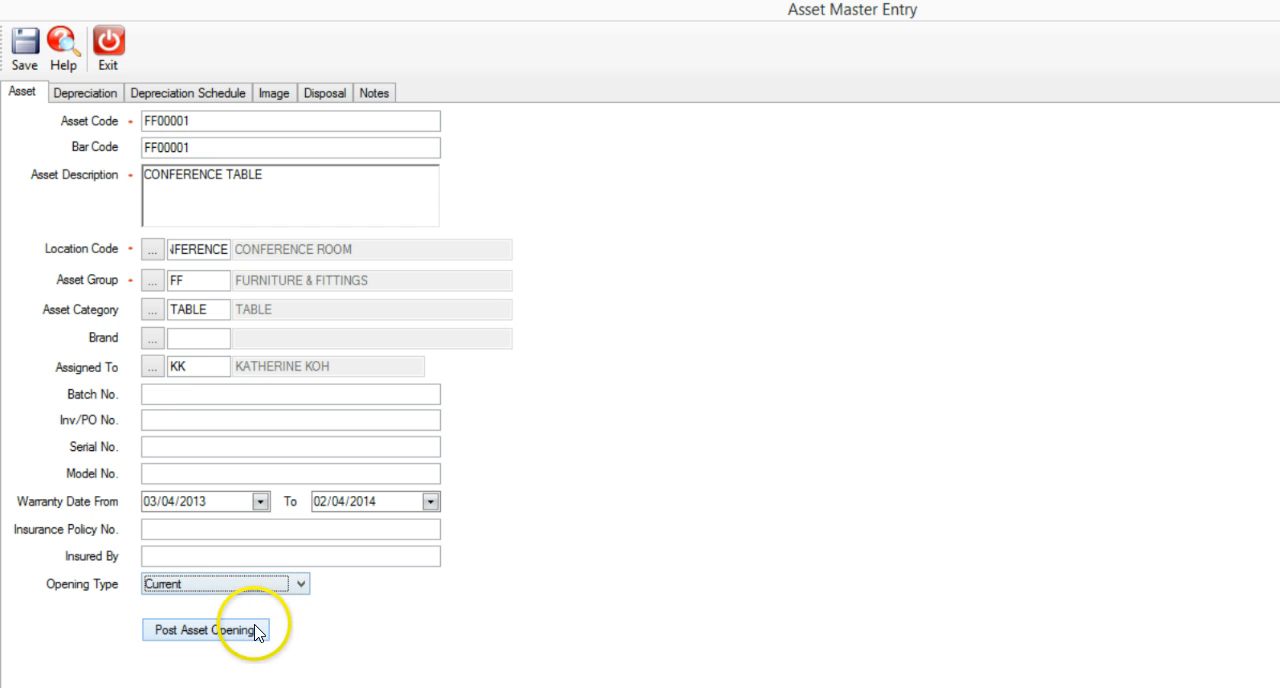
Try to post the asset opening for the conference table.
{"action": "left_click", "coordinate": [25, 42]}
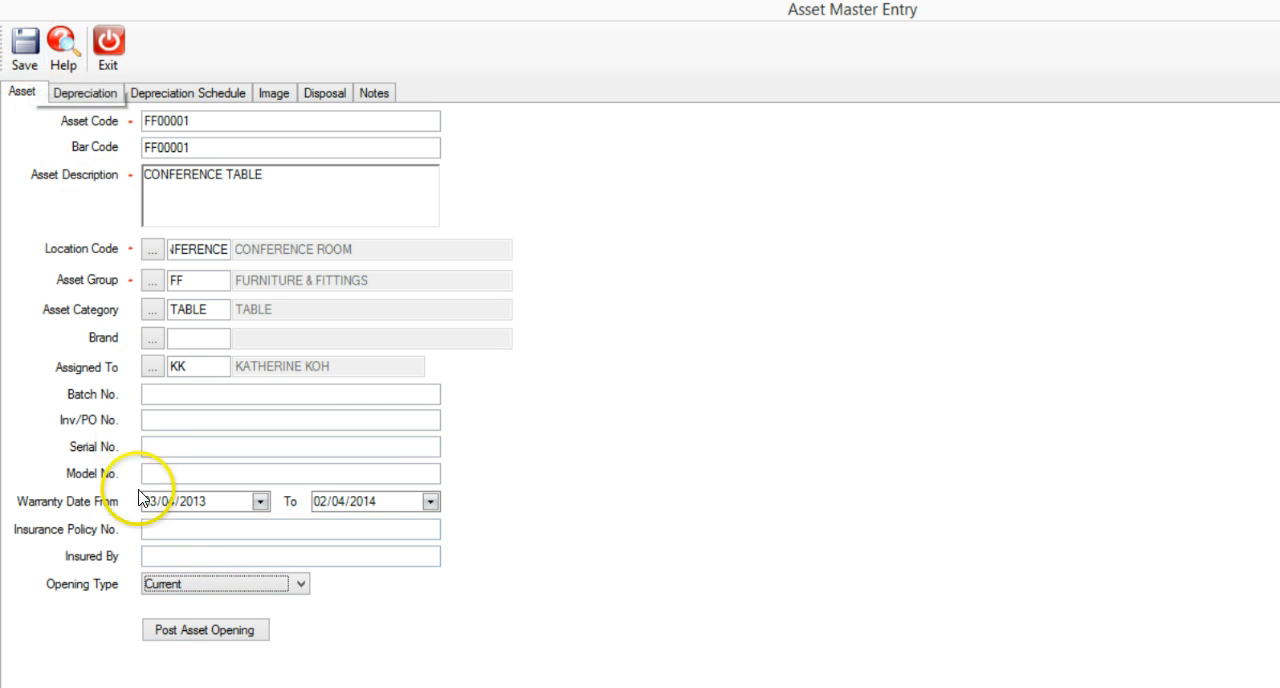
{"action": "left_click", "coordinate": [188, 632]}
{"action": "left_click", "coordinate": [1031, 545]}
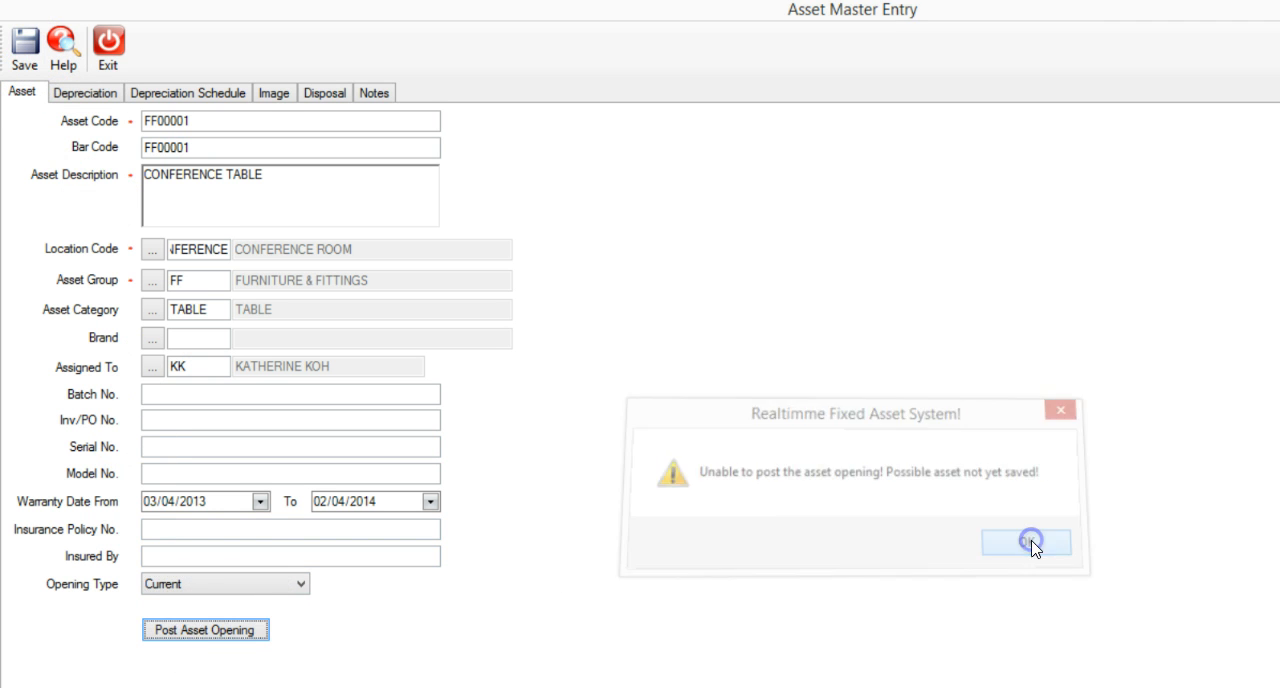
Save the conference table's fixed asset record and post its asset opening.
{"action": "left_click", "coordinate": [17, 64]}
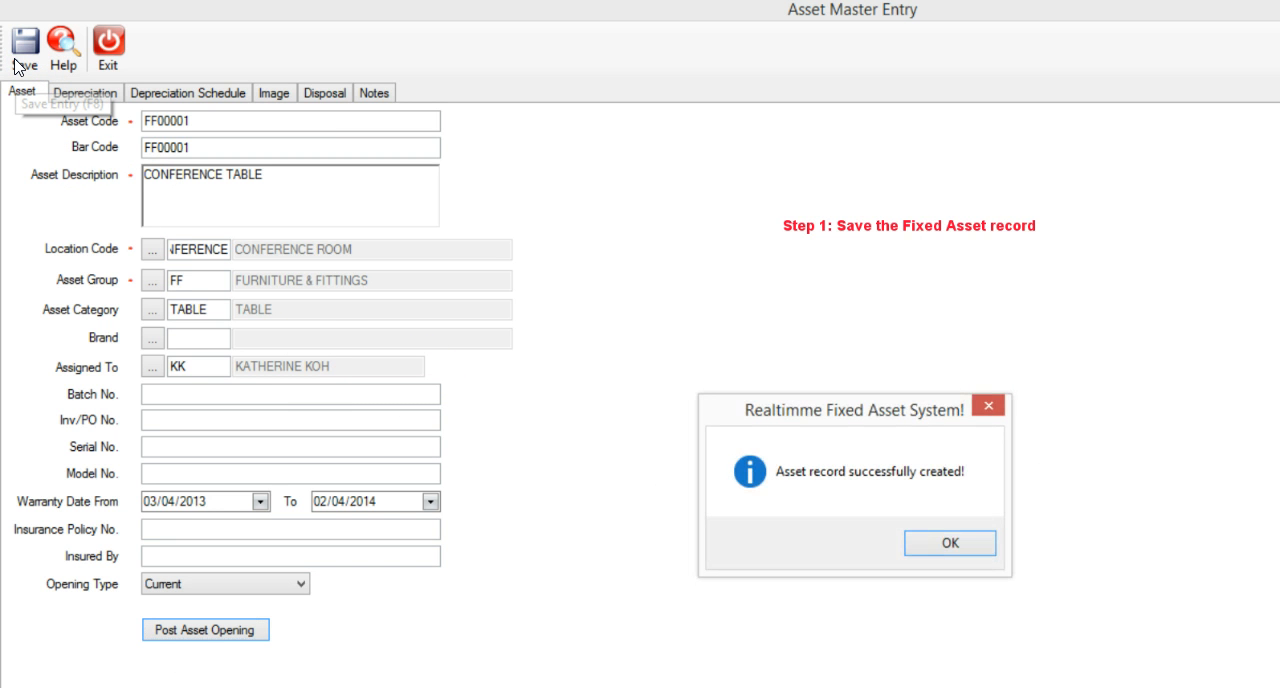
{"action": "left_click", "coordinate": [966, 546]}
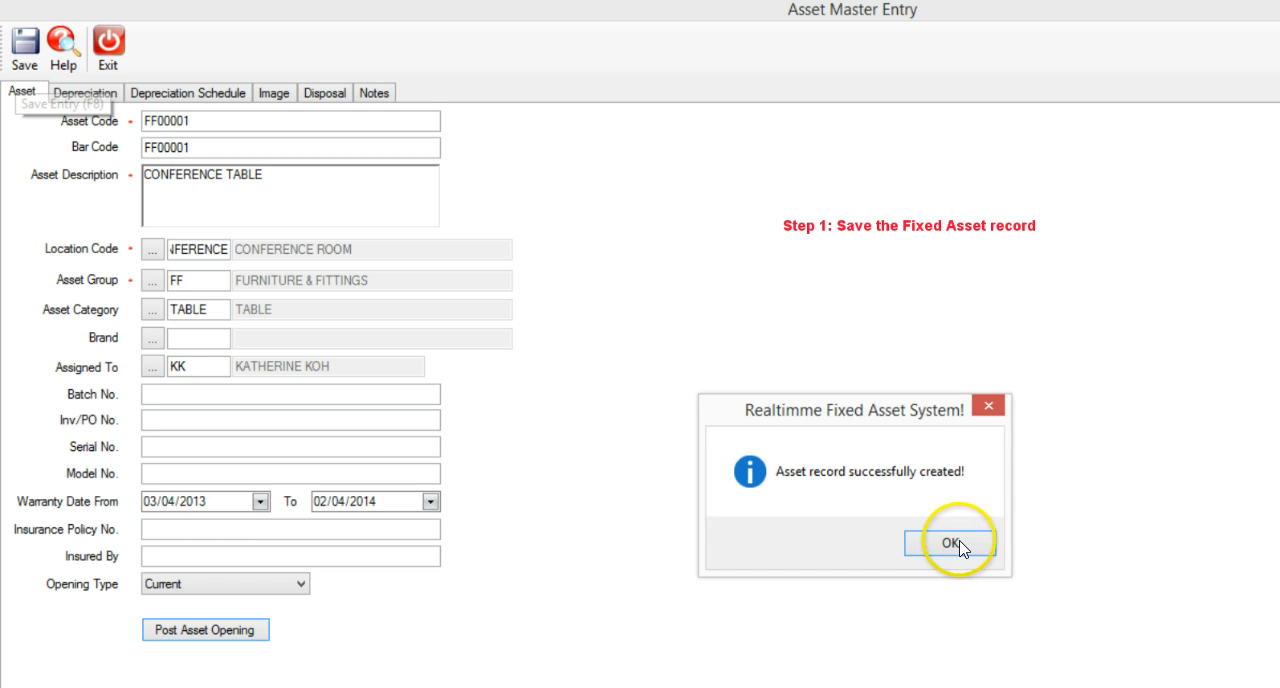
{"action": "left_click", "coordinate": [243, 631]}
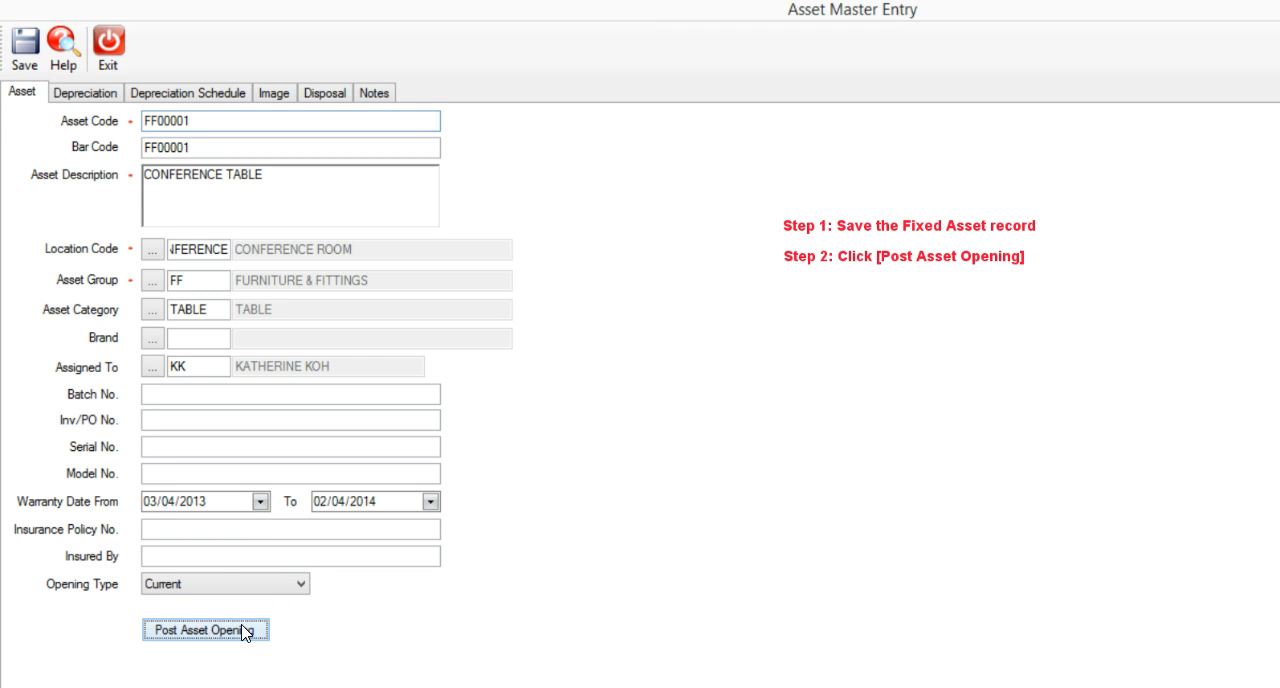
{"action": "left_click", "coordinate": [958, 543]}
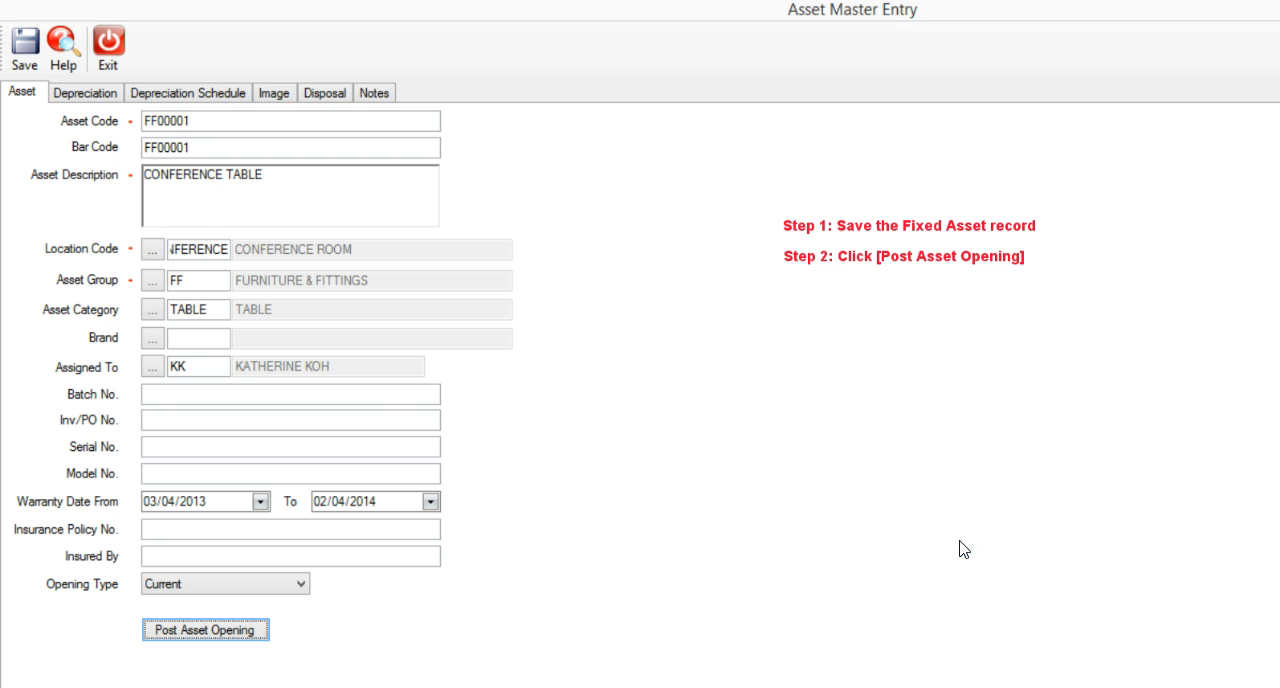
Close the asset entry and widen the Name column in the active asset list to fit the full name.
{"action": "left_click", "coordinate": [108, 40]}
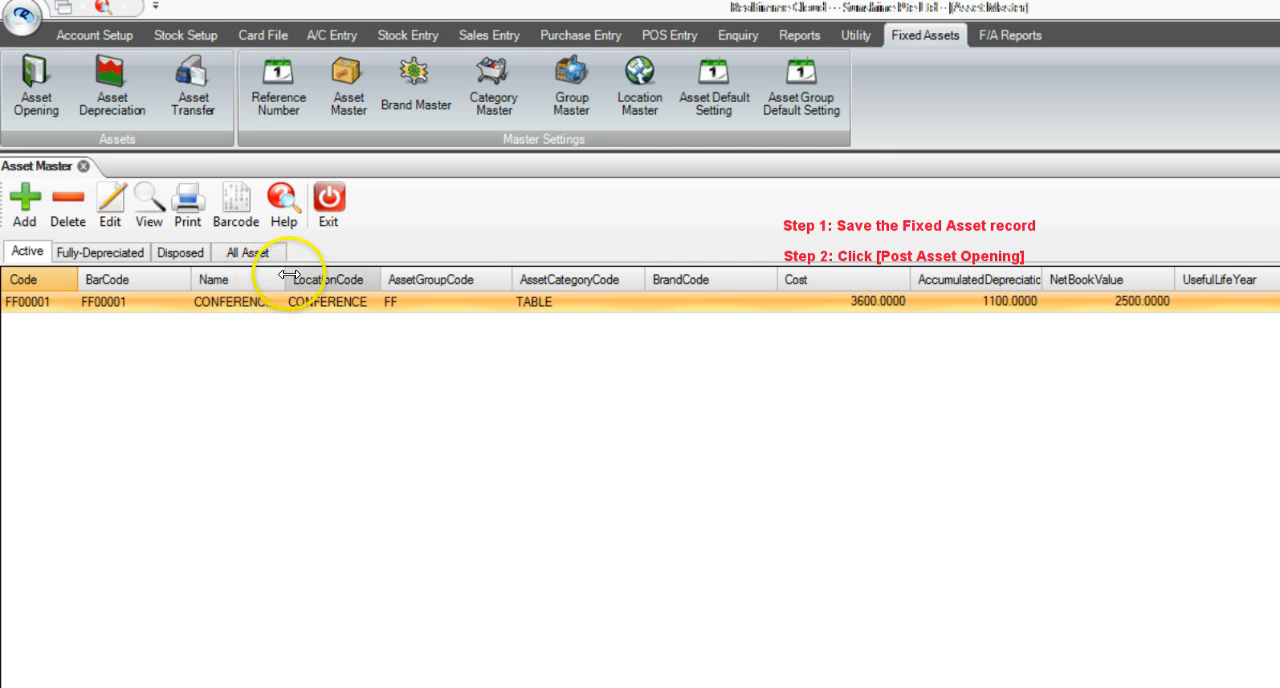
{"action": "left_click_drag", "start_coordinate": [284, 280], "coordinate": [391, 280]}
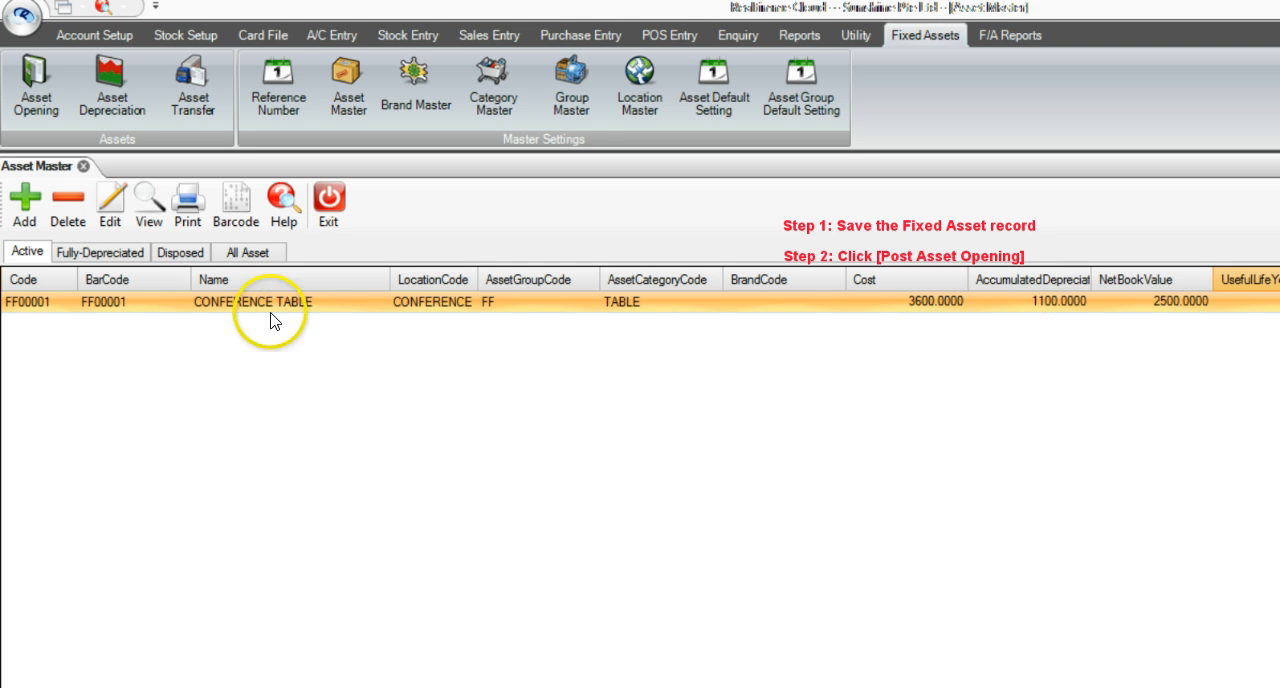
Reopen the conference table's asset record for editing and bring up its depreciation schedule summary.
{"action": "left_click", "coordinate": [114, 209]}
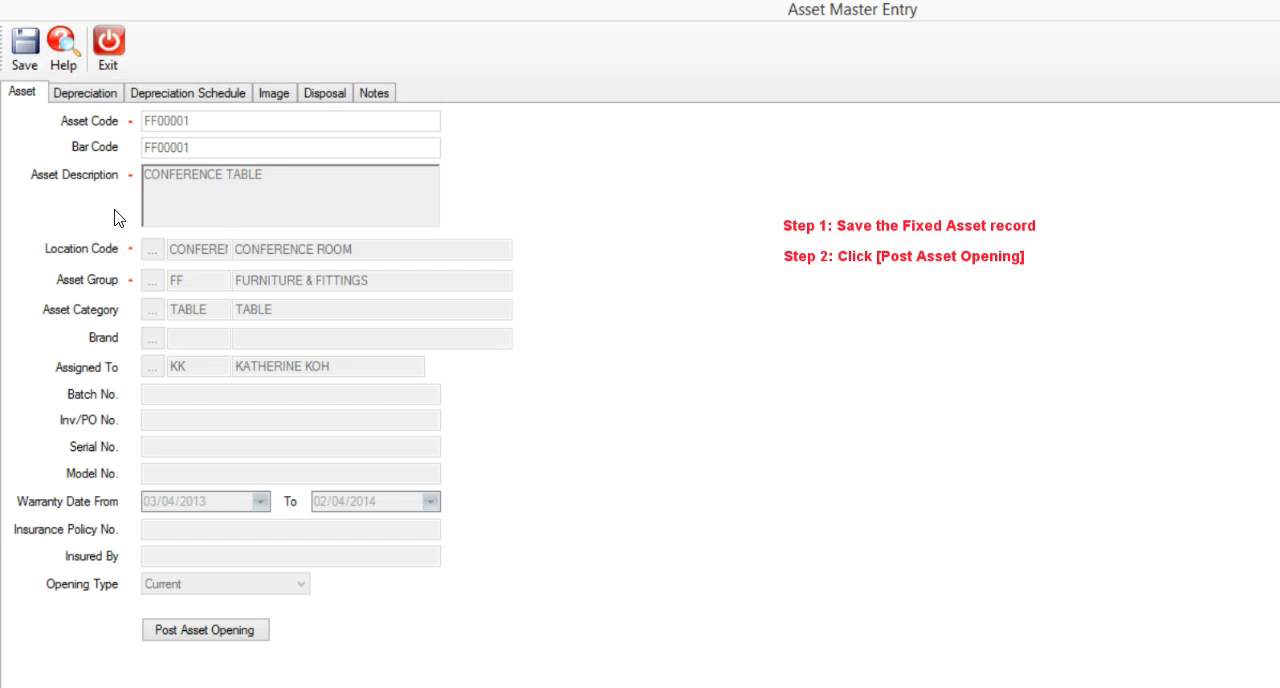
{"action": "left_click", "coordinate": [89, 92]}
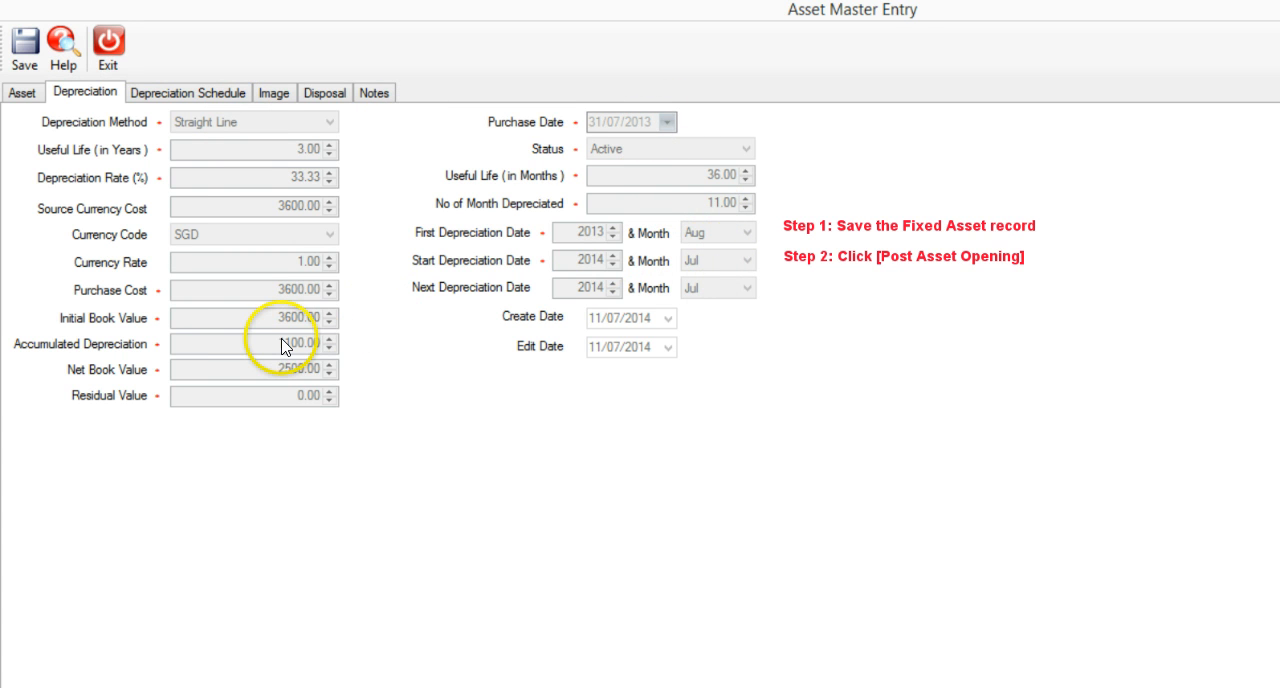
{"action": "left_click", "coordinate": [203, 93]}
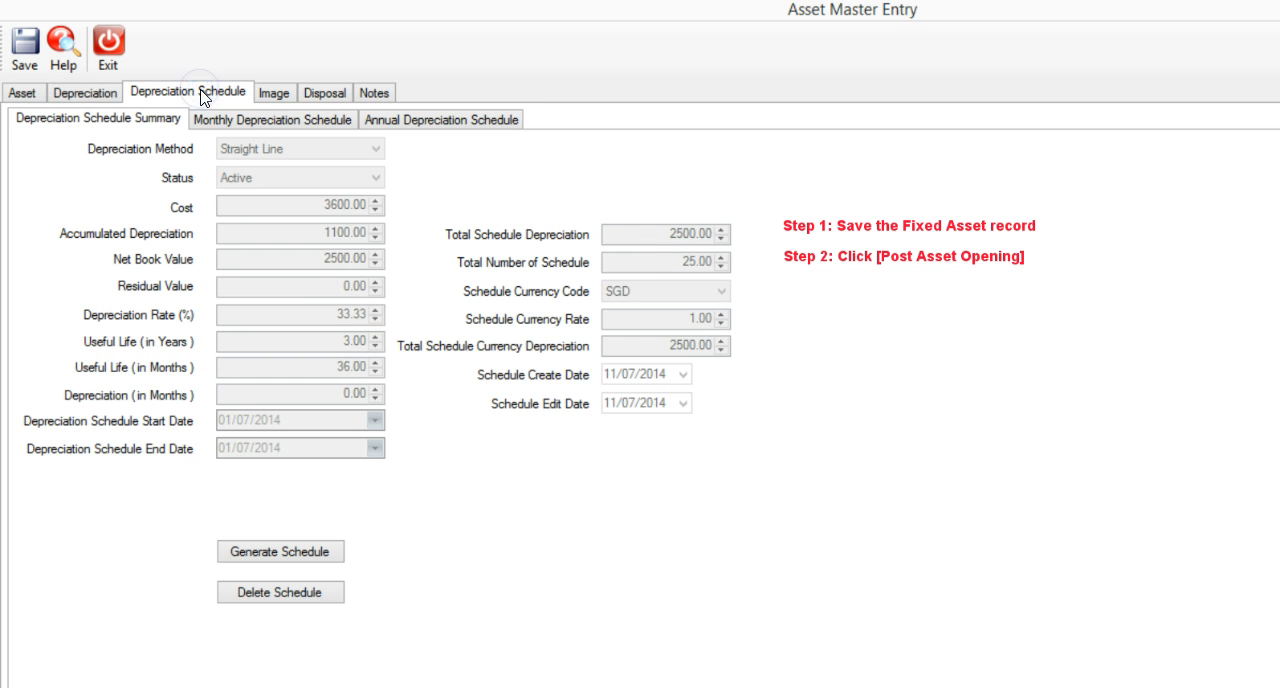
Generate the depreciation schedule for the conference table.
{"action": "left_click", "coordinate": [257, 124]}
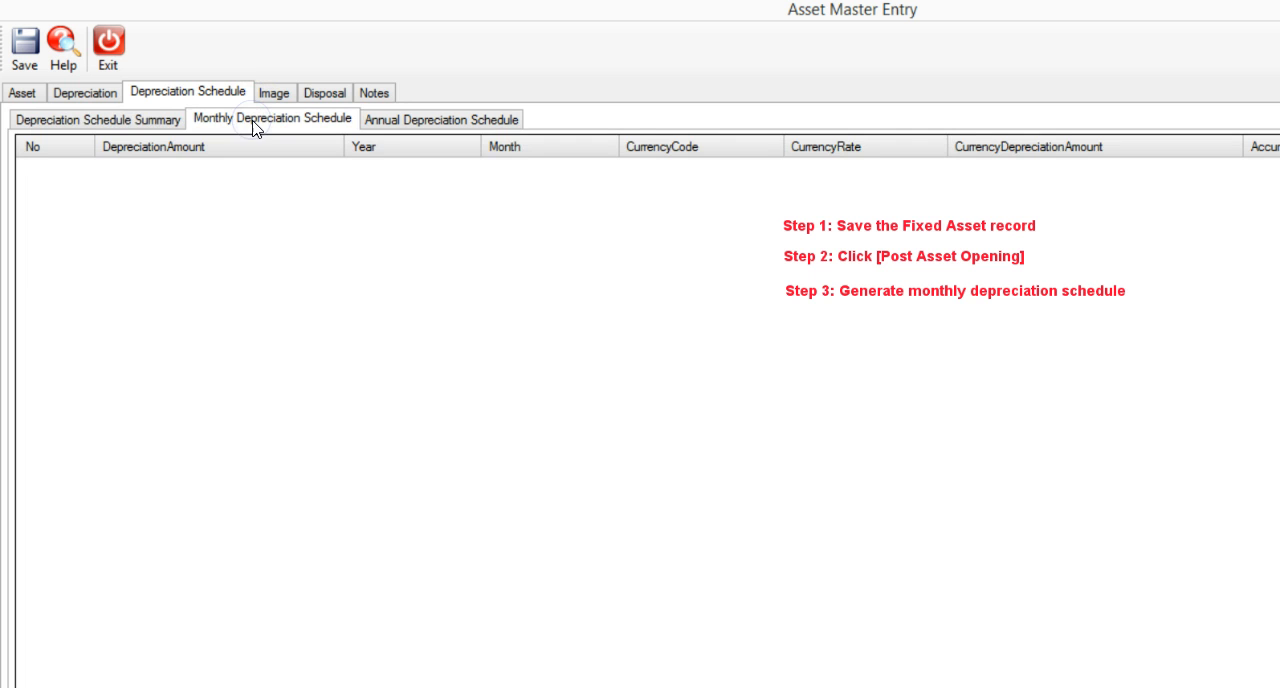
{"action": "left_click", "coordinate": [160, 122]}
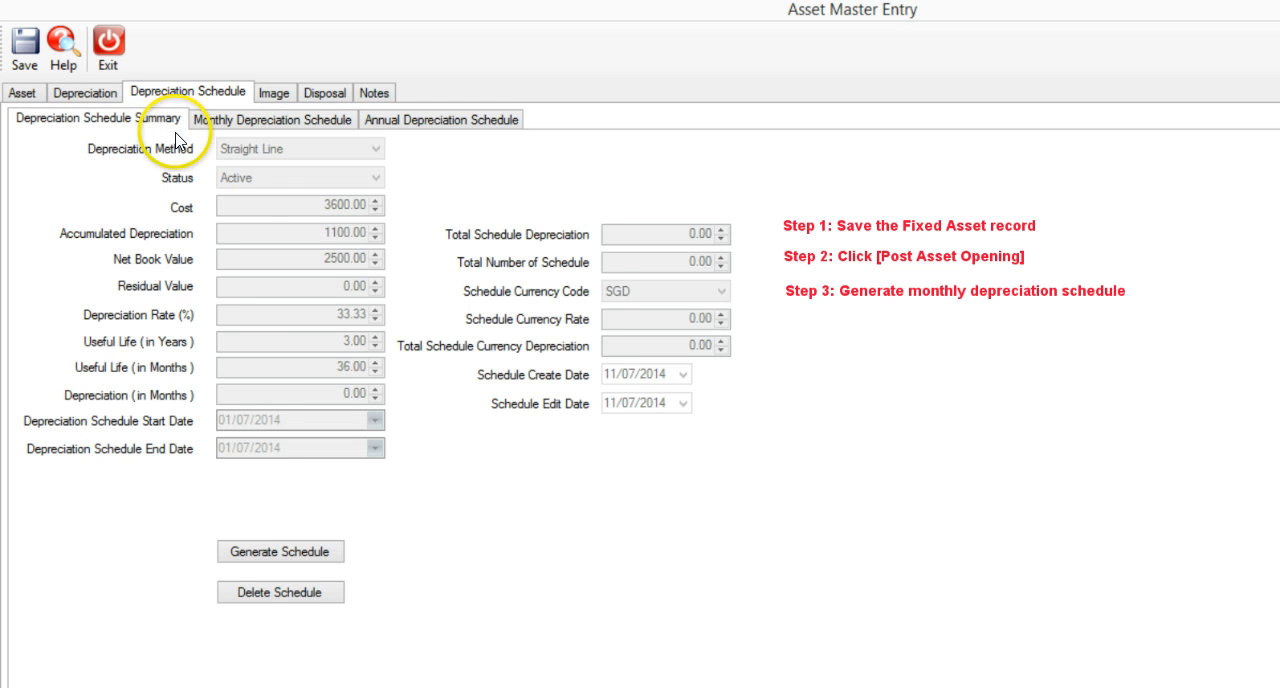
{"action": "left_click", "coordinate": [302, 558]}
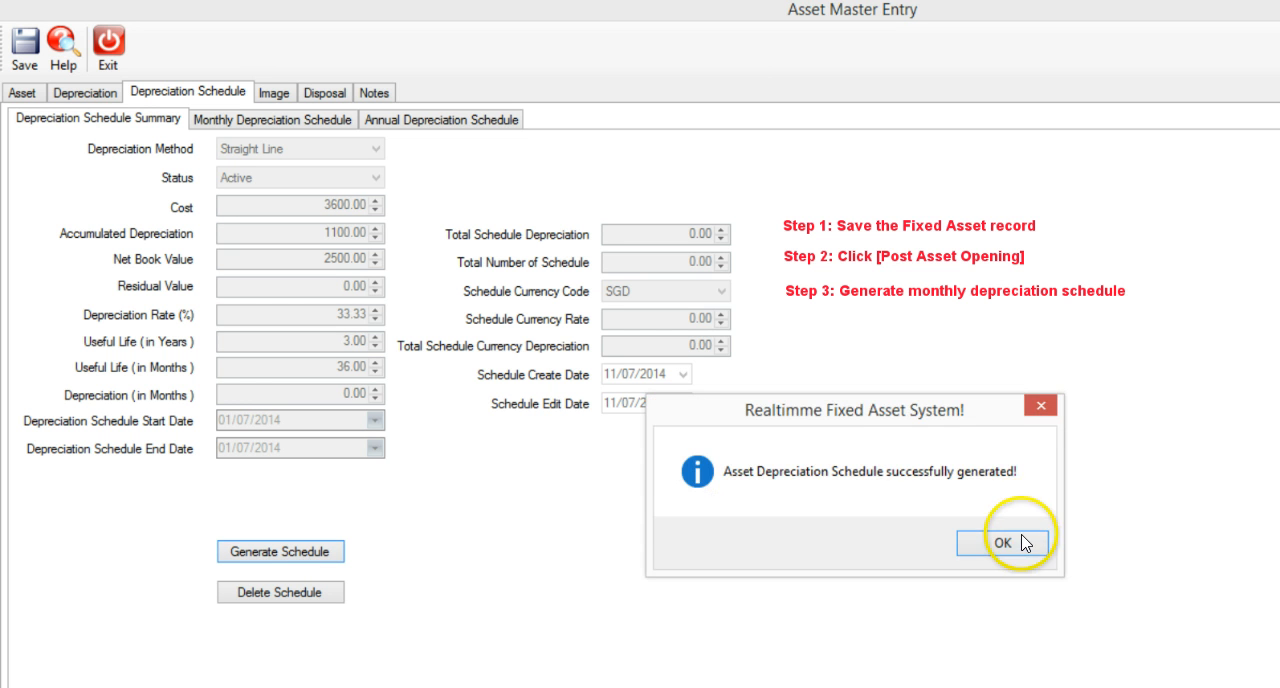
{"action": "left_click", "coordinate": [1018, 544]}
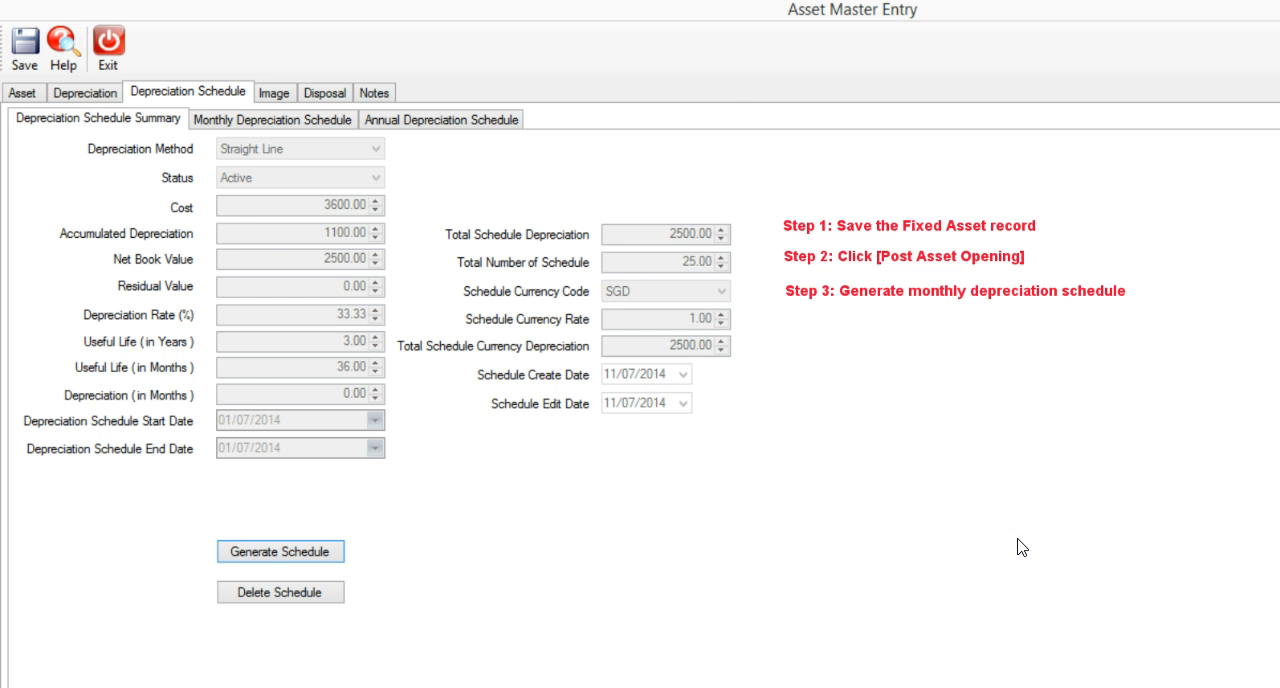
Examine the monthly depreciation schedule's first and last entries, checking their months and entry numbers.
{"action": "left_click", "coordinate": [250, 89]}
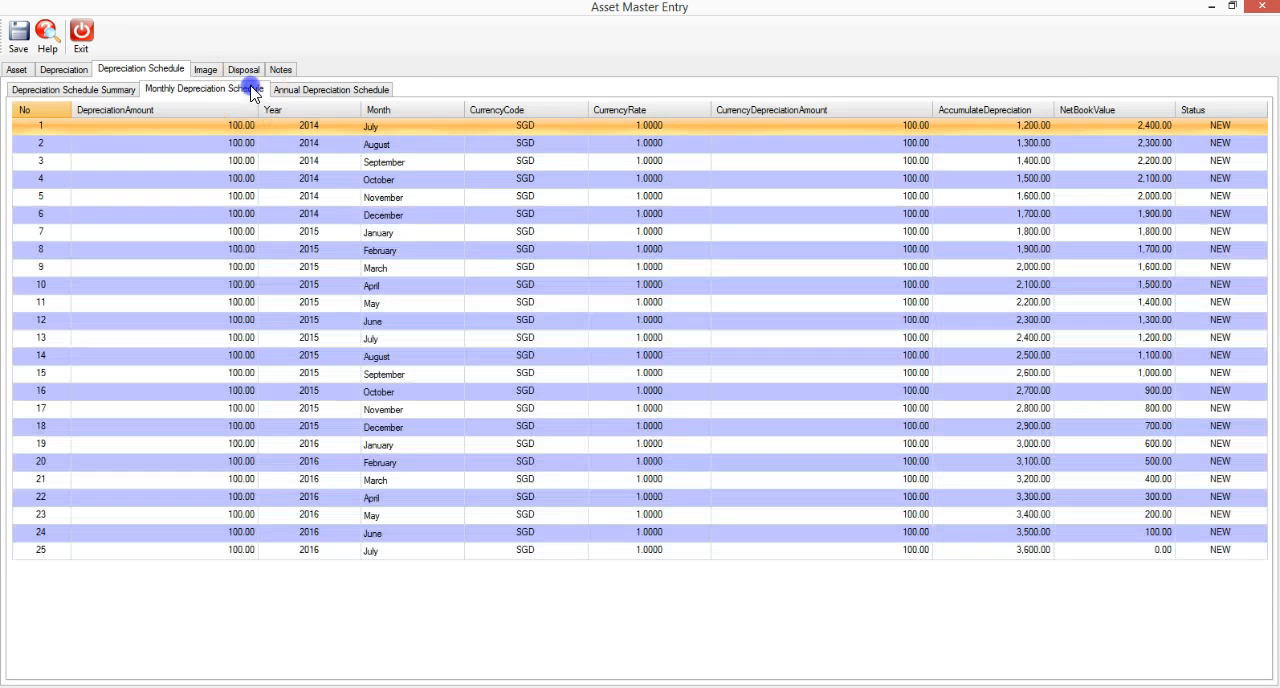
{"action": "left_click", "coordinate": [390, 124]}
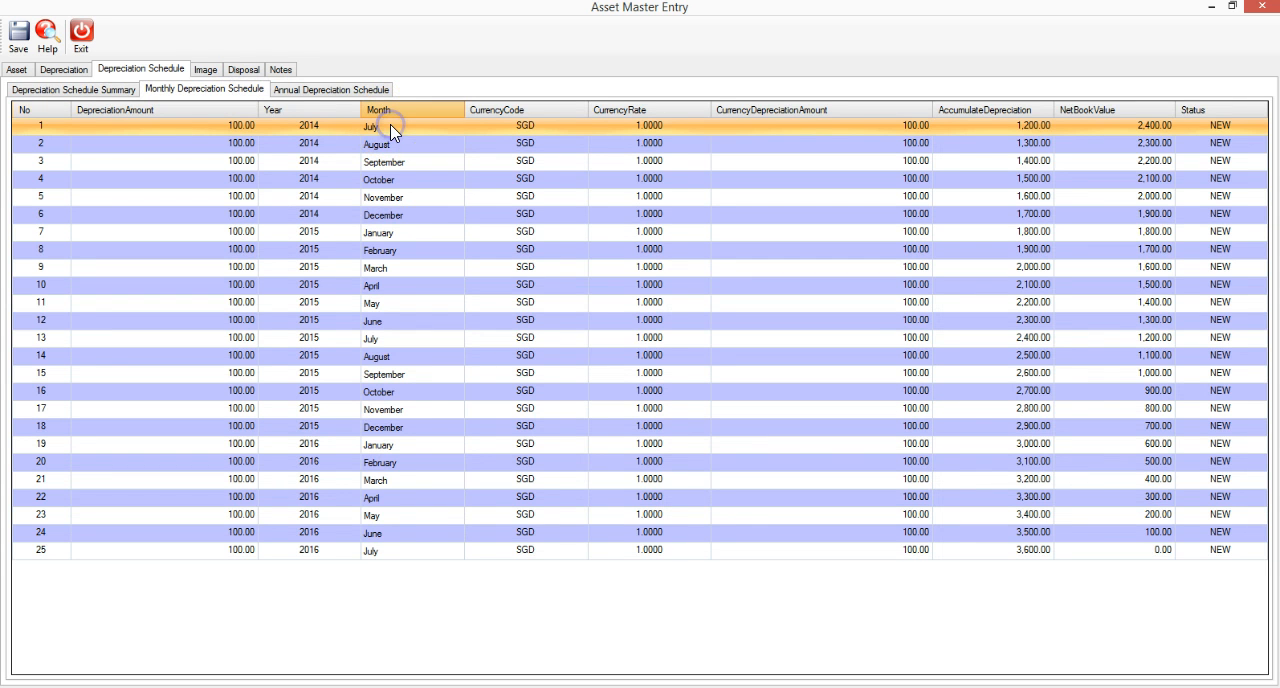
{"action": "left_click", "coordinate": [388, 552]}
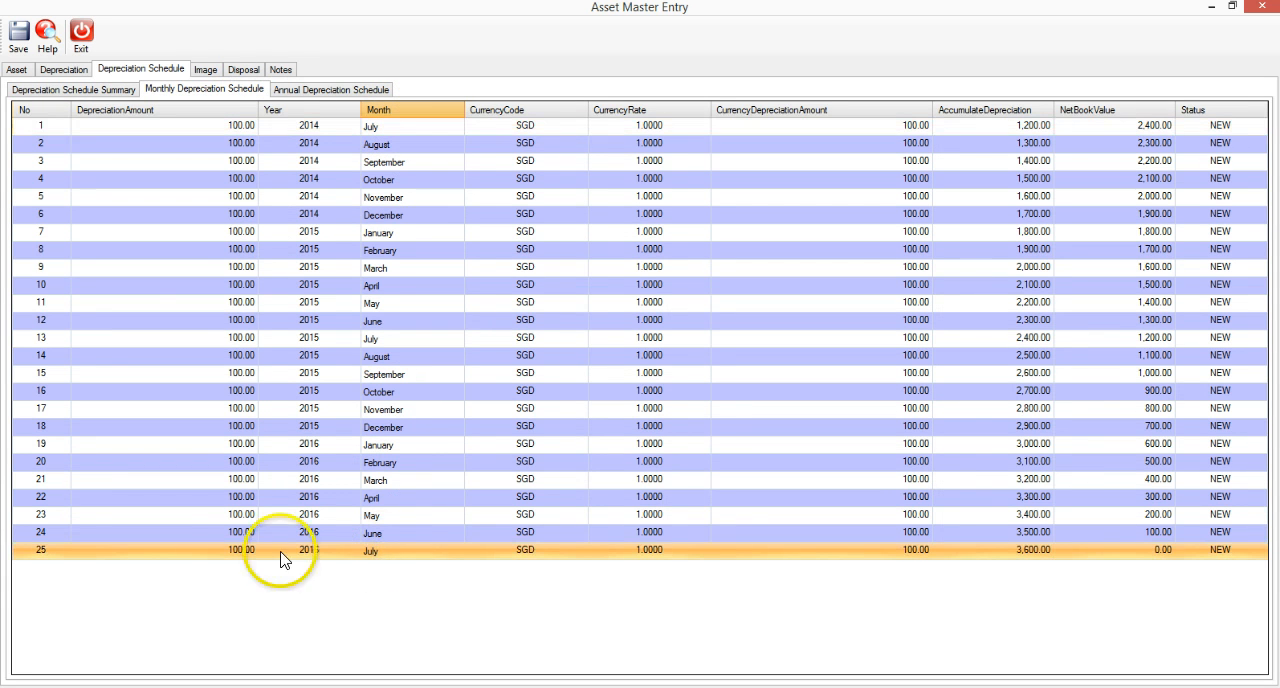
{"action": "left_click", "coordinate": [42, 550]}
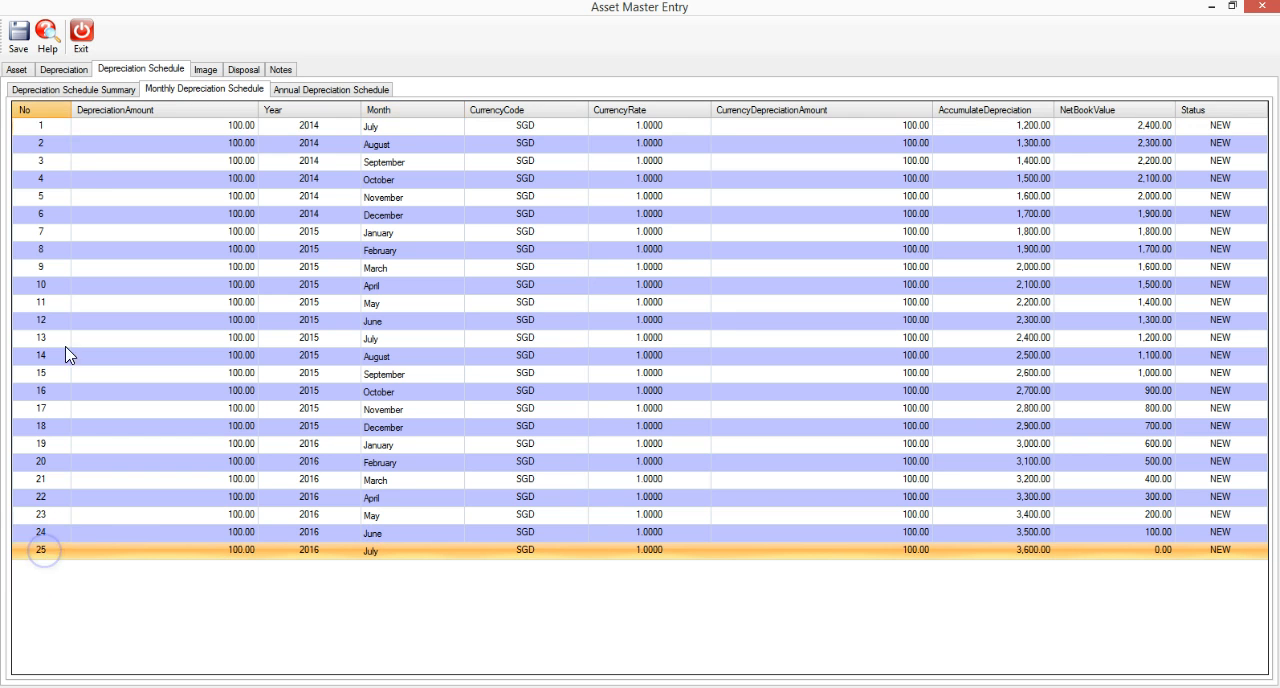
{"action": "left_click", "coordinate": [42, 126]}
{"action": "left_click", "coordinate": [45, 551]}
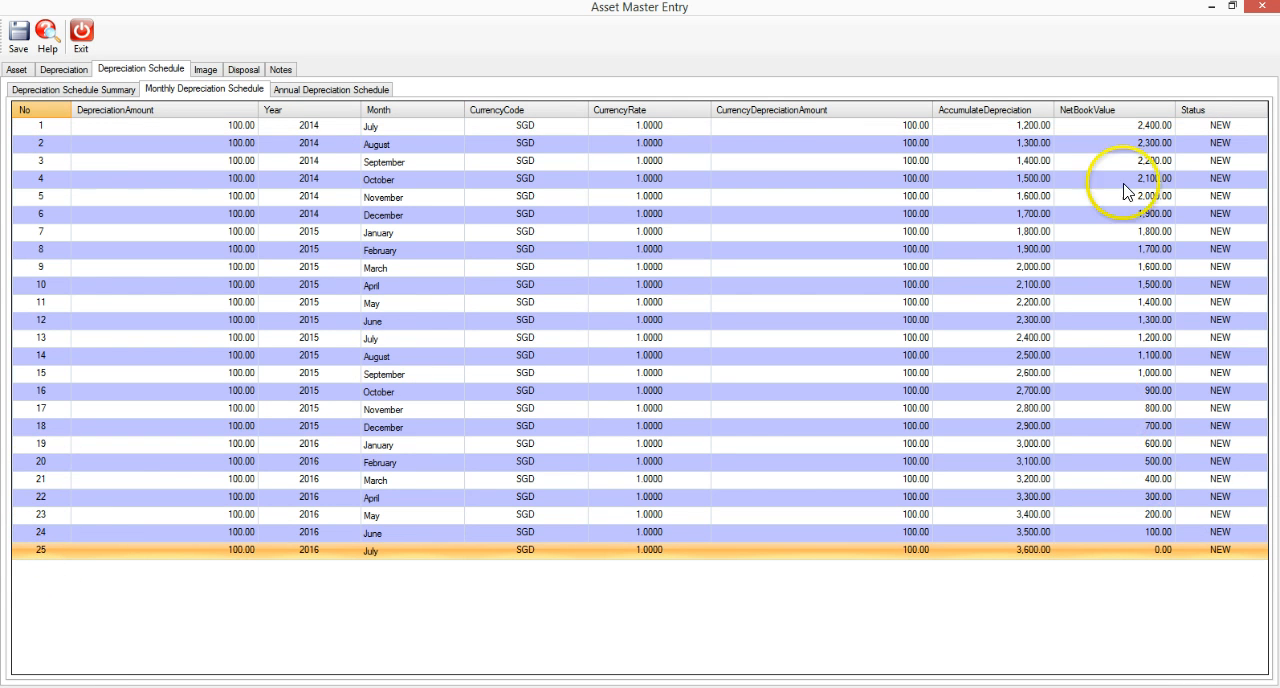
Check the net book values at the start and end of the monthly schedule and the monthly depreciation amounts.
{"action": "left_click", "coordinate": [1148, 127]}
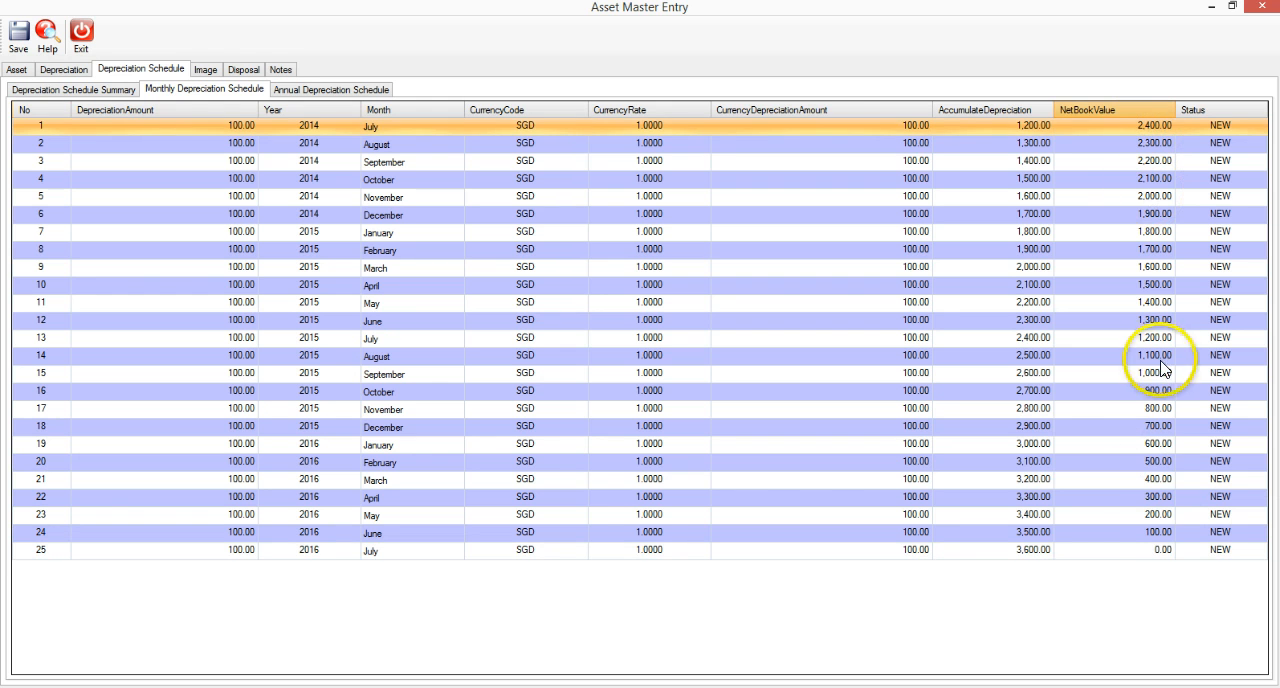
{"action": "left_click", "coordinate": [1154, 551]}
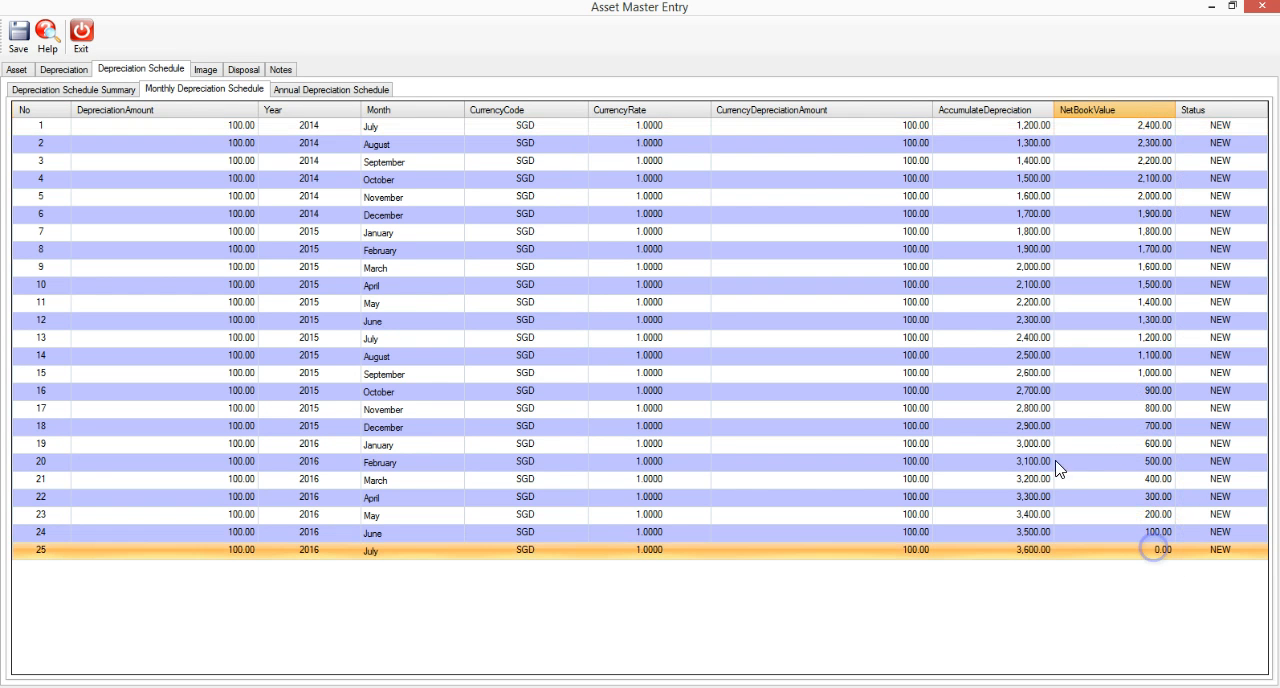
{"action": "left_click", "coordinate": [899, 126]}
{"action": "left_click", "coordinate": [902, 143]}
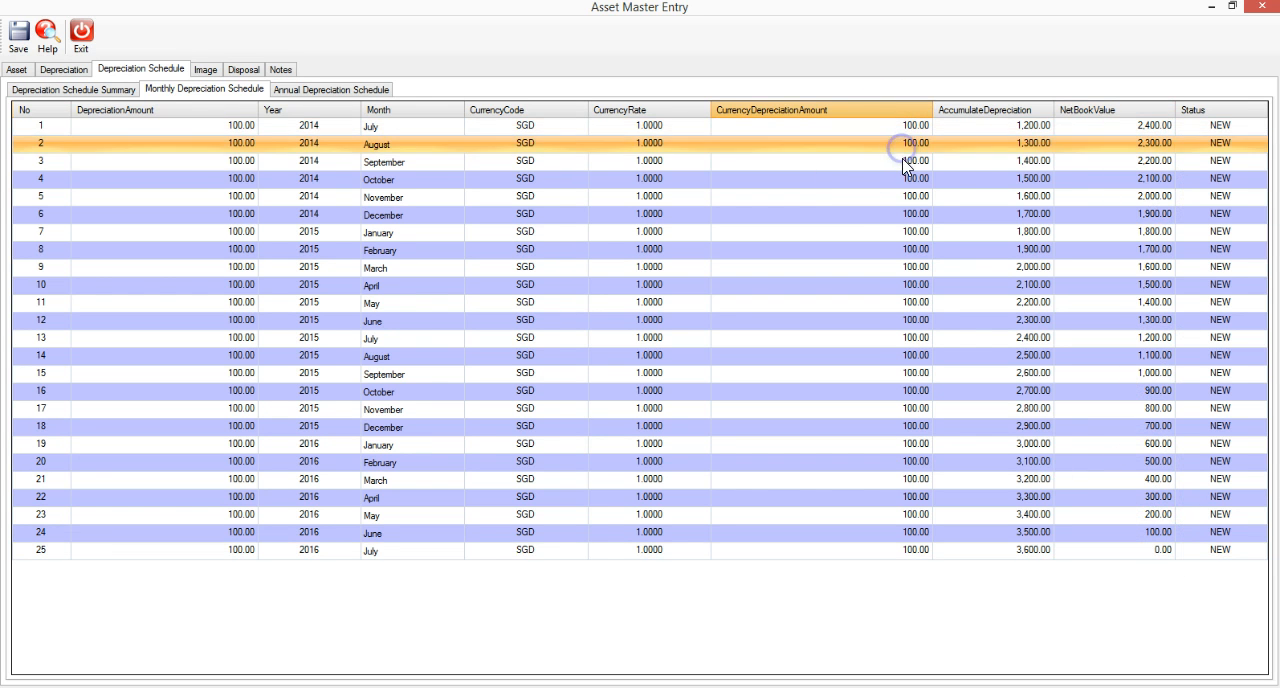
{"action": "left_click", "coordinate": [902, 161]}
{"action": "left_click", "coordinate": [902, 179]}
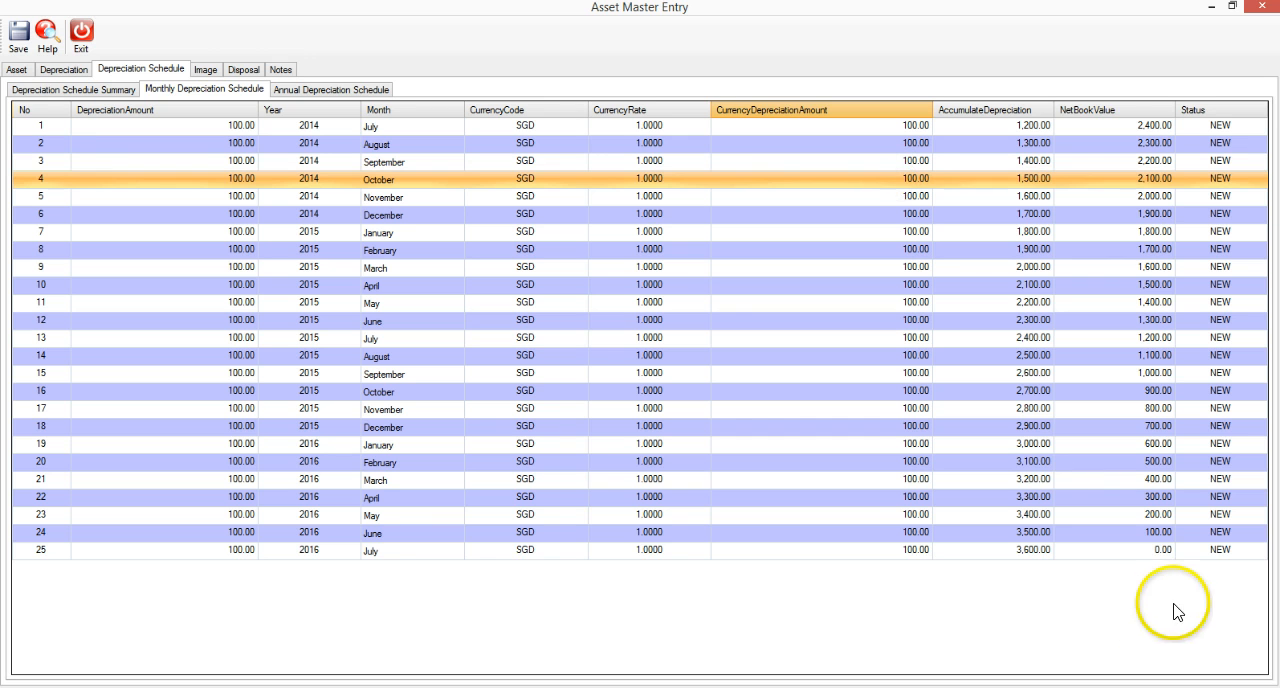
{"action": "left_click", "coordinate": [1154, 551]}
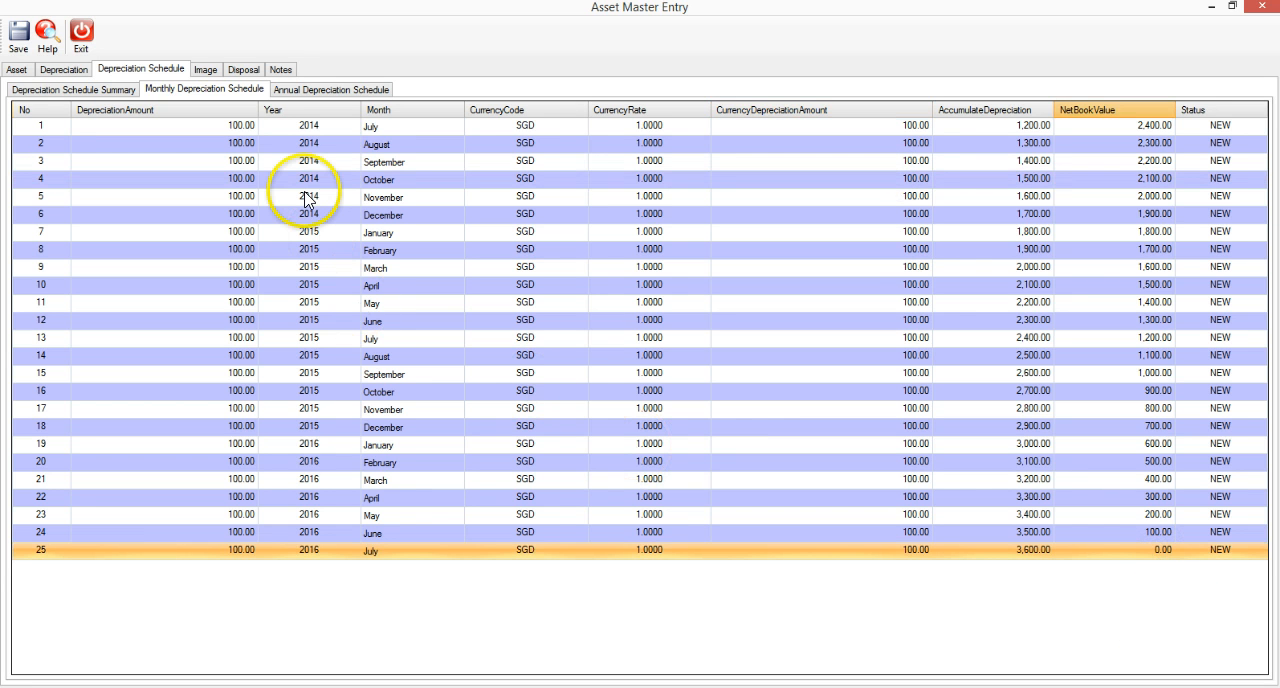
Review the annual depreciation schedule's amounts for 2014, 2015 and 2016.
{"action": "left_click", "coordinate": [345, 90]}
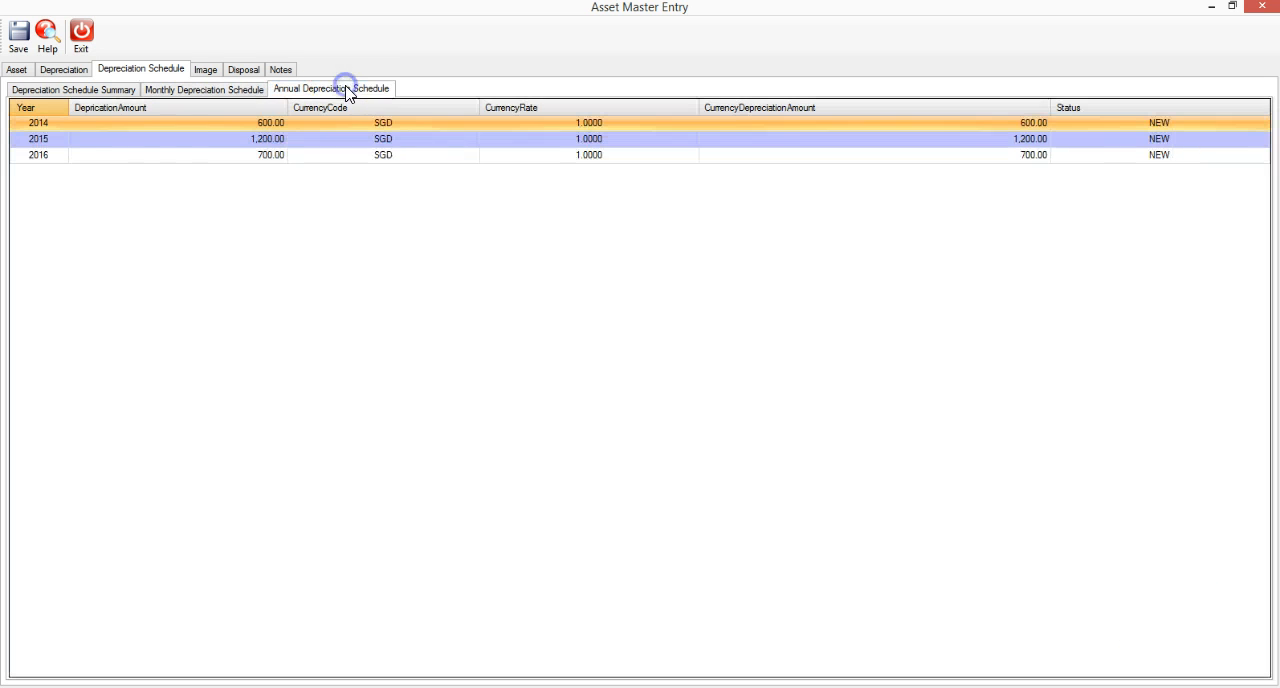
{"action": "left_click", "coordinate": [78, 126]}
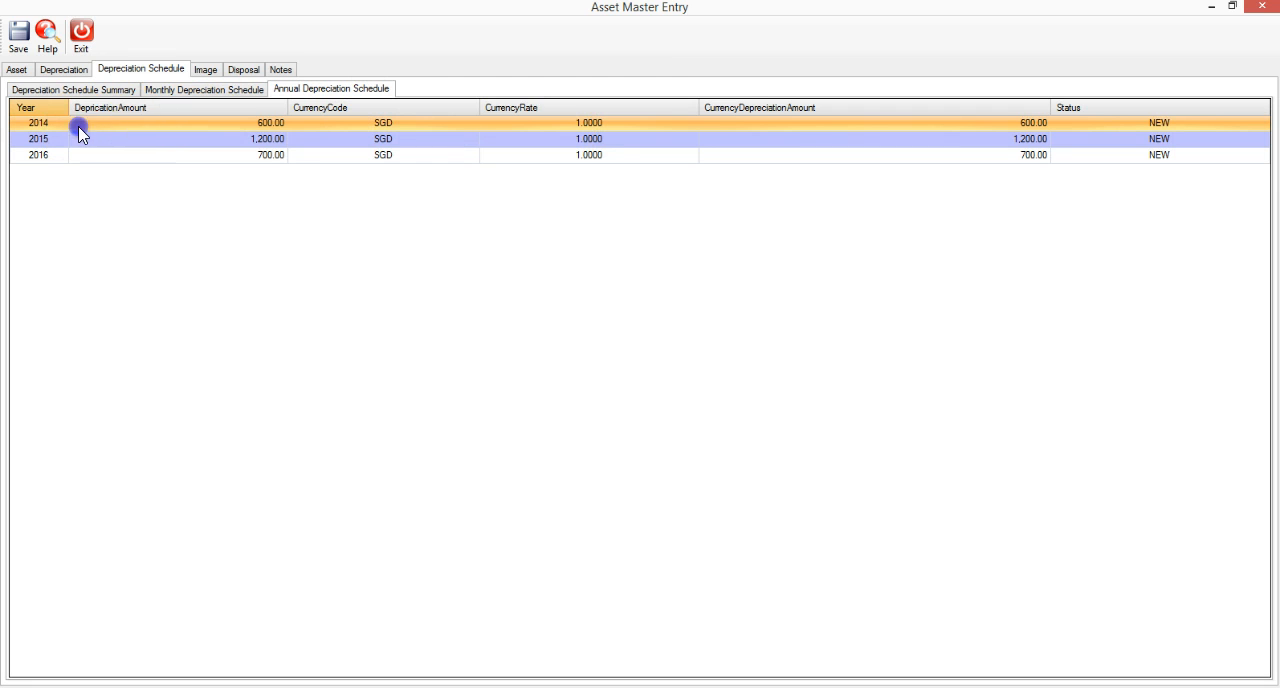
{"action": "left_click", "coordinate": [264, 140]}
{"action": "left_click", "coordinate": [264, 155]}
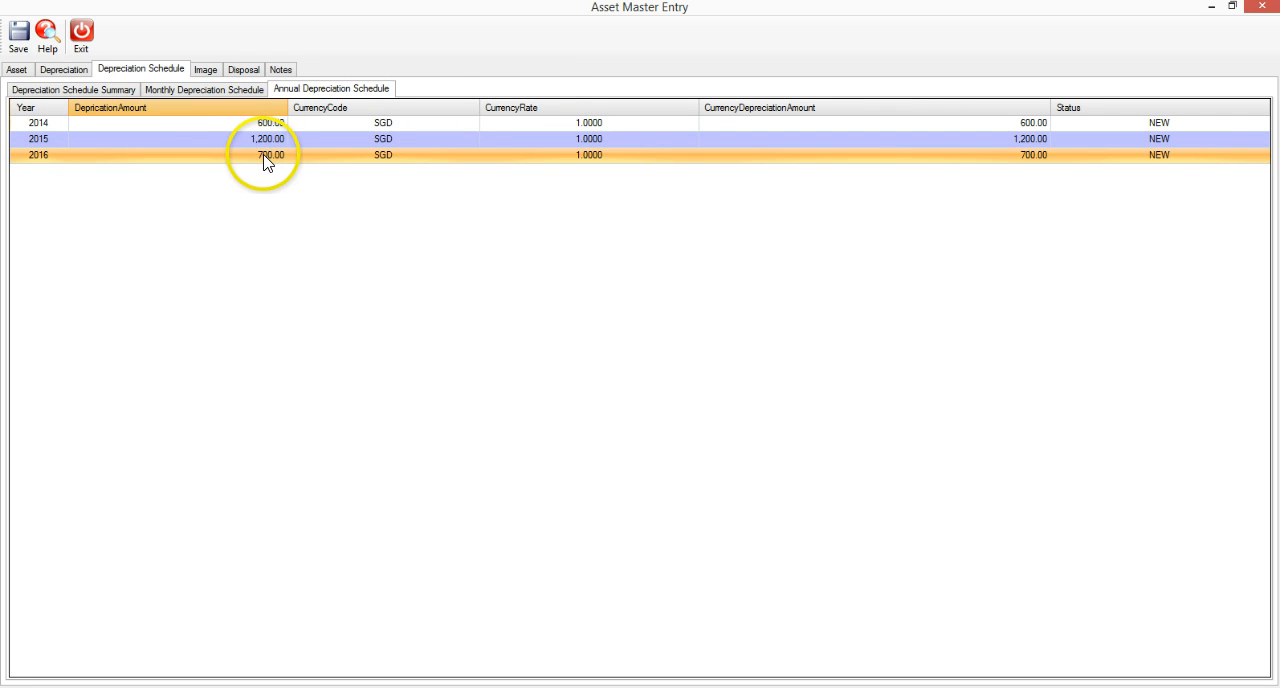
Delete the conference table's depreciation schedule and check the monthly and annual schedules.
{"action": "left_click", "coordinate": [64, 70]}
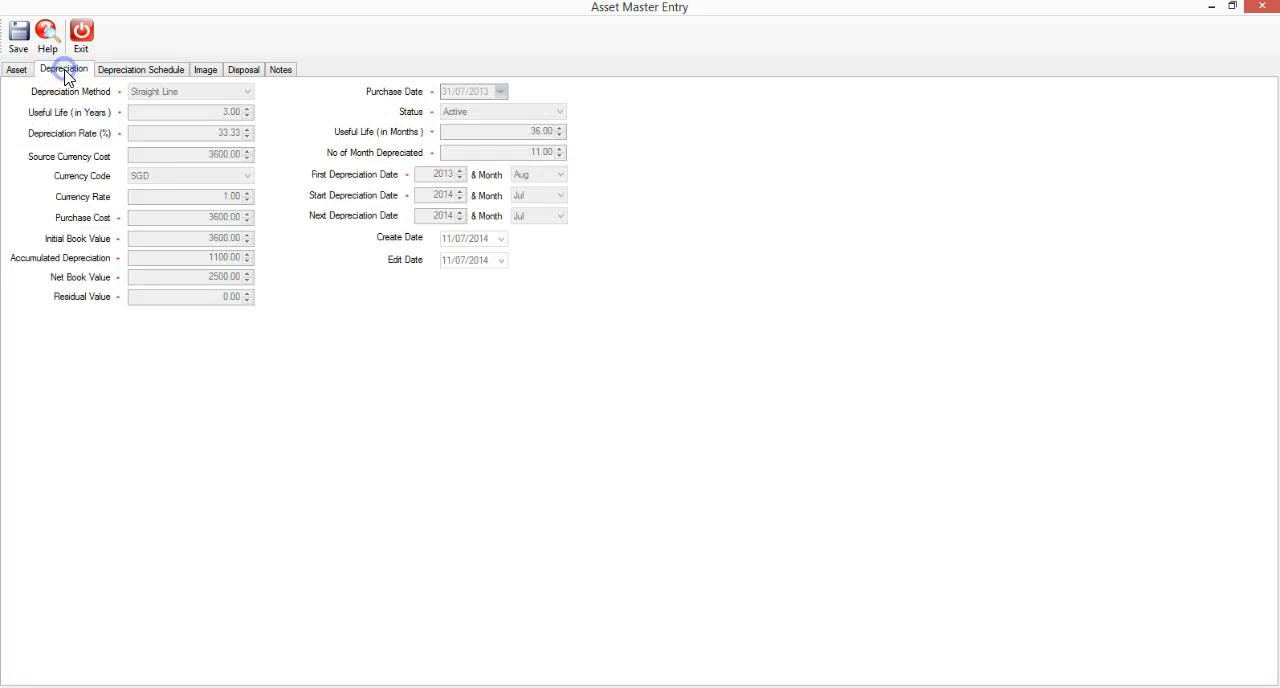
{"action": "left_click", "coordinate": [113, 72]}
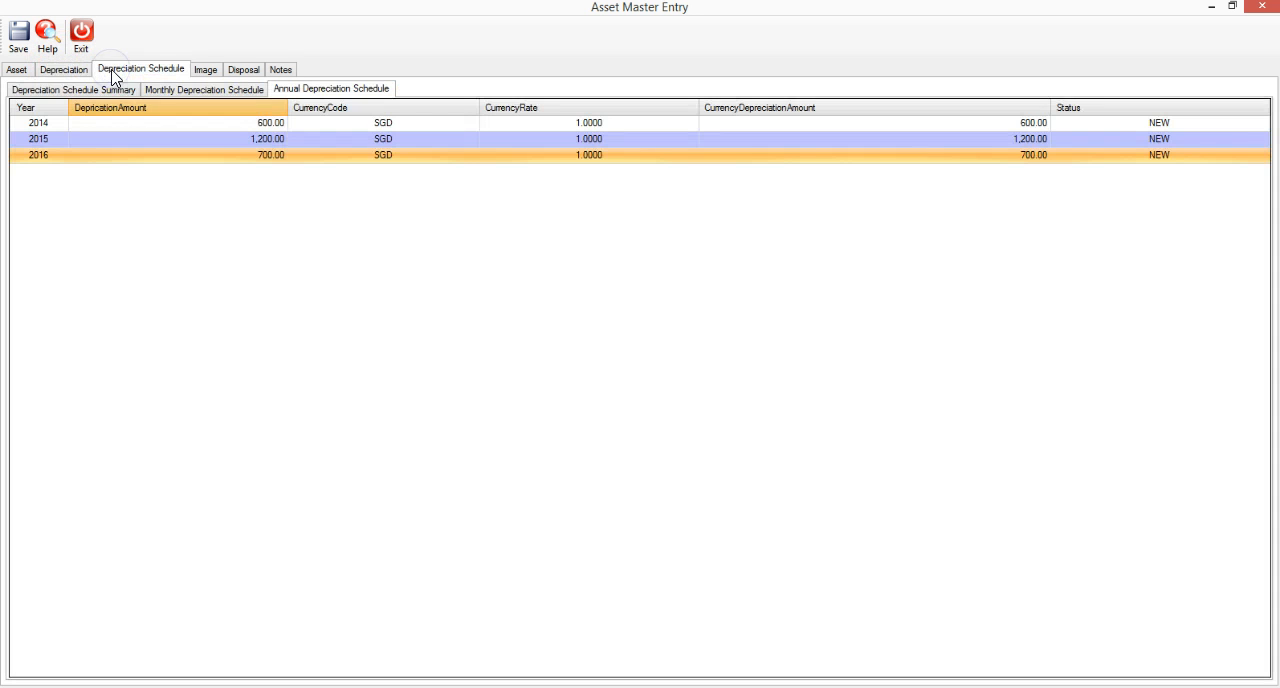
{"action": "left_click", "coordinate": [97, 87]}
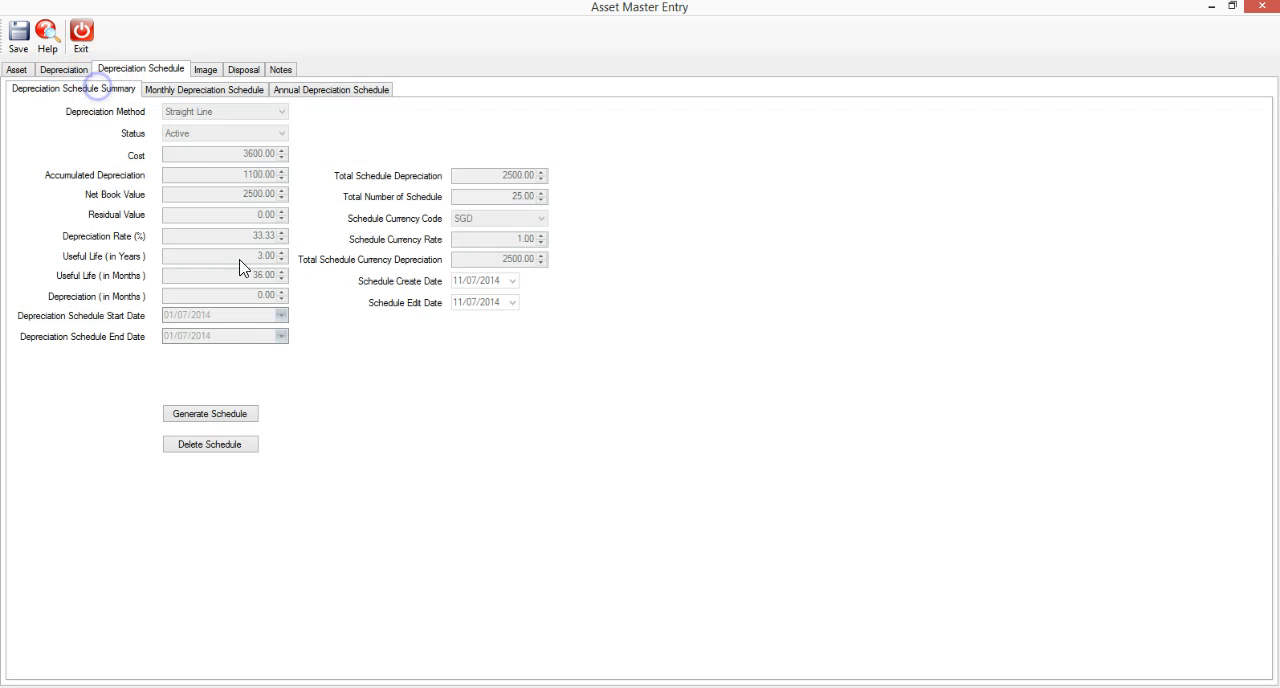
{"action": "left_click", "coordinate": [240, 450]}
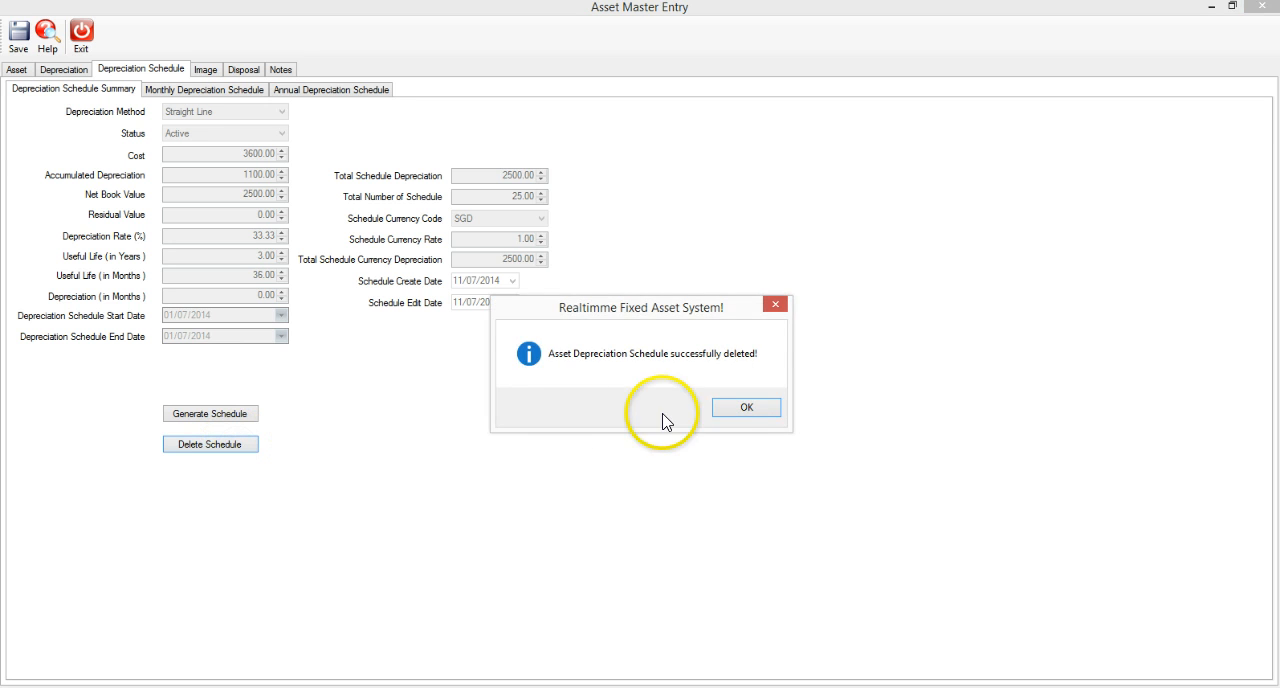
{"action": "left_click", "coordinate": [748, 408]}
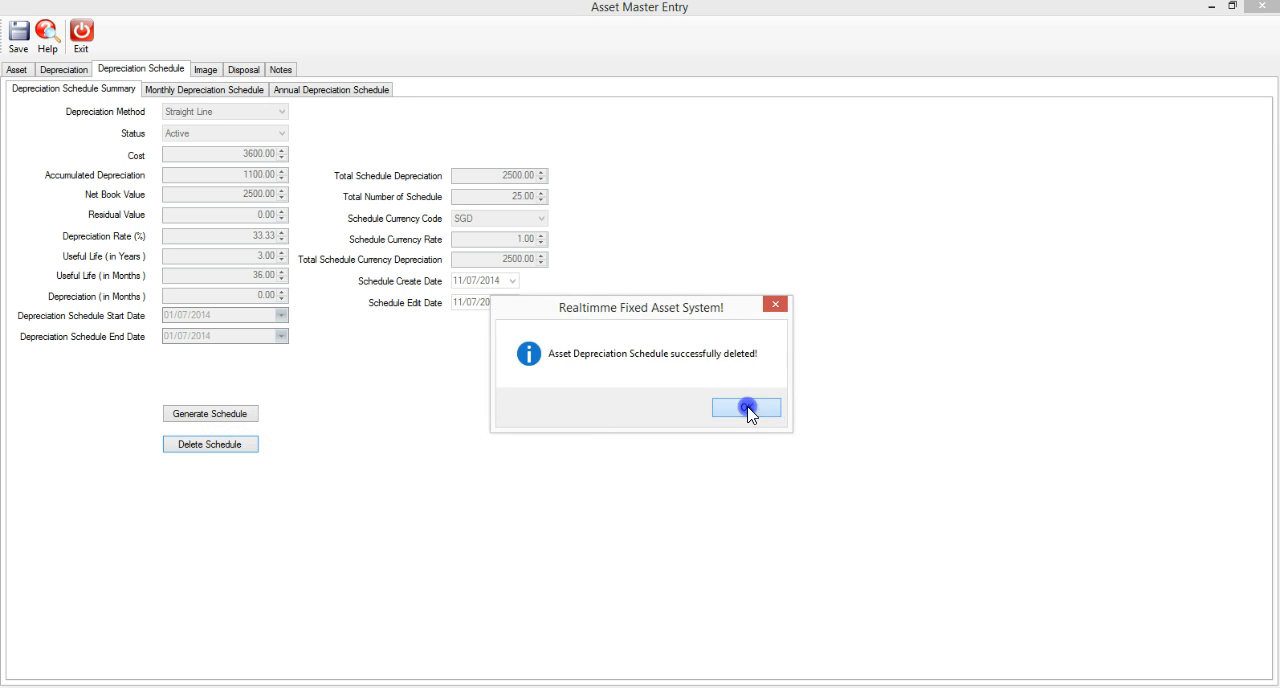
{"action": "left_click", "coordinate": [243, 90]}
{"action": "left_click", "coordinate": [297, 95]}
Regenerate the conference table's depreciation schedule and review its monthly, annual and summary views.
{"action": "left_click", "coordinate": [134, 89]}
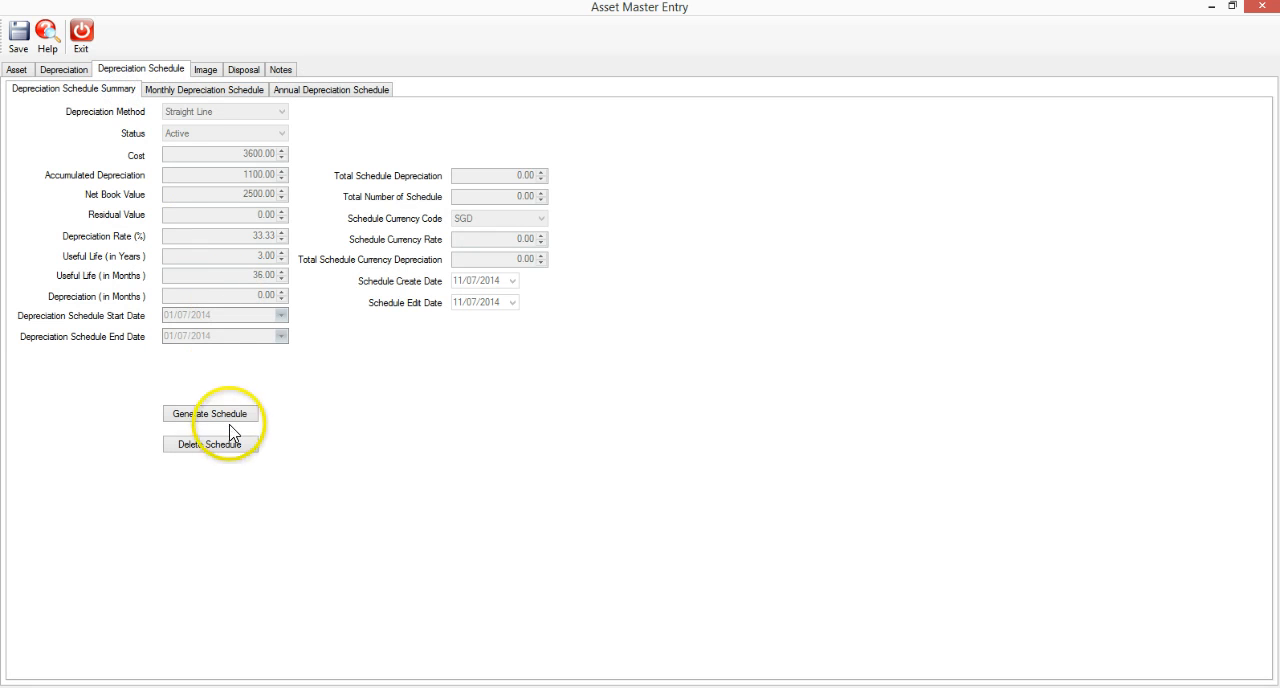
{"action": "left_click", "coordinate": [230, 416]}
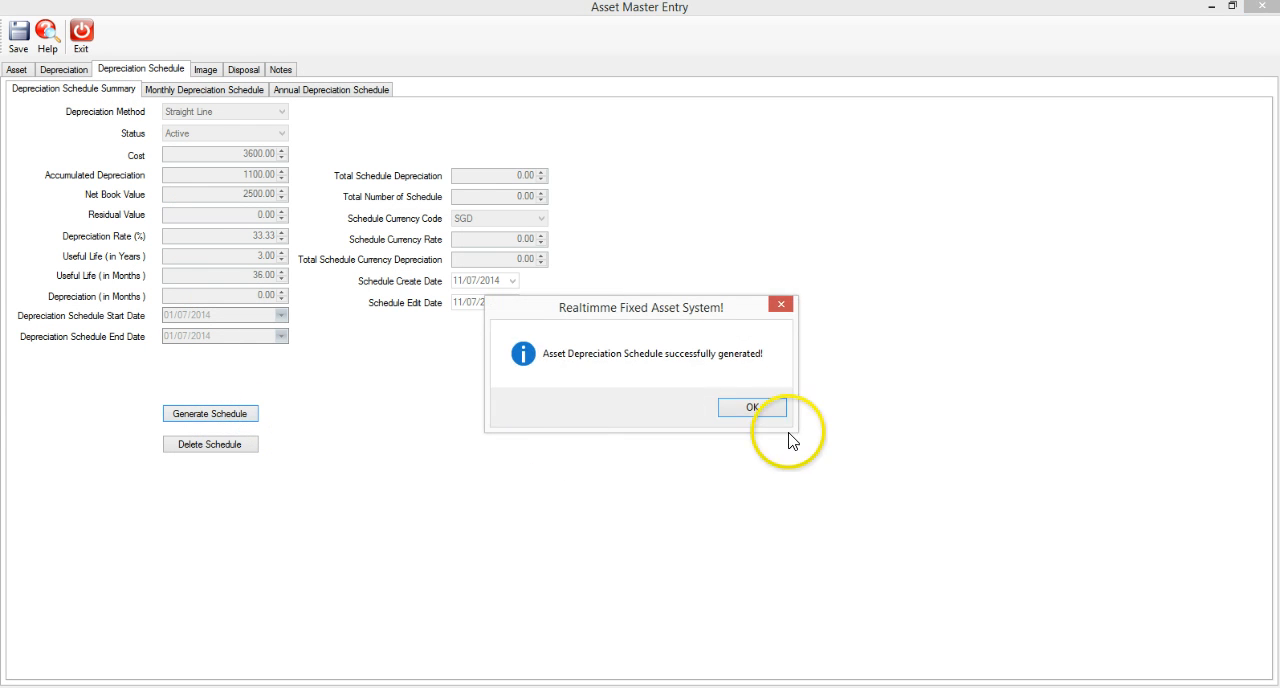
{"action": "left_click", "coordinate": [749, 409]}
{"action": "left_click", "coordinate": [238, 89]}
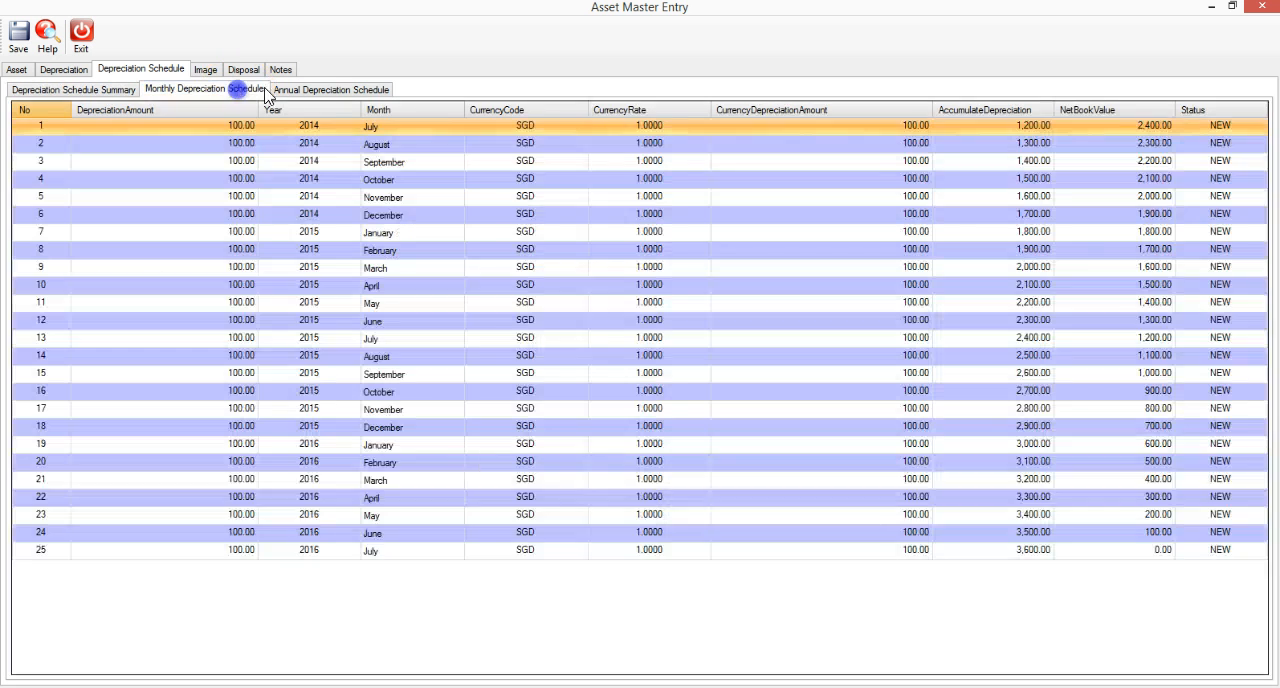
{"action": "left_click", "coordinate": [303, 89]}
{"action": "left_click", "coordinate": [100, 90]}
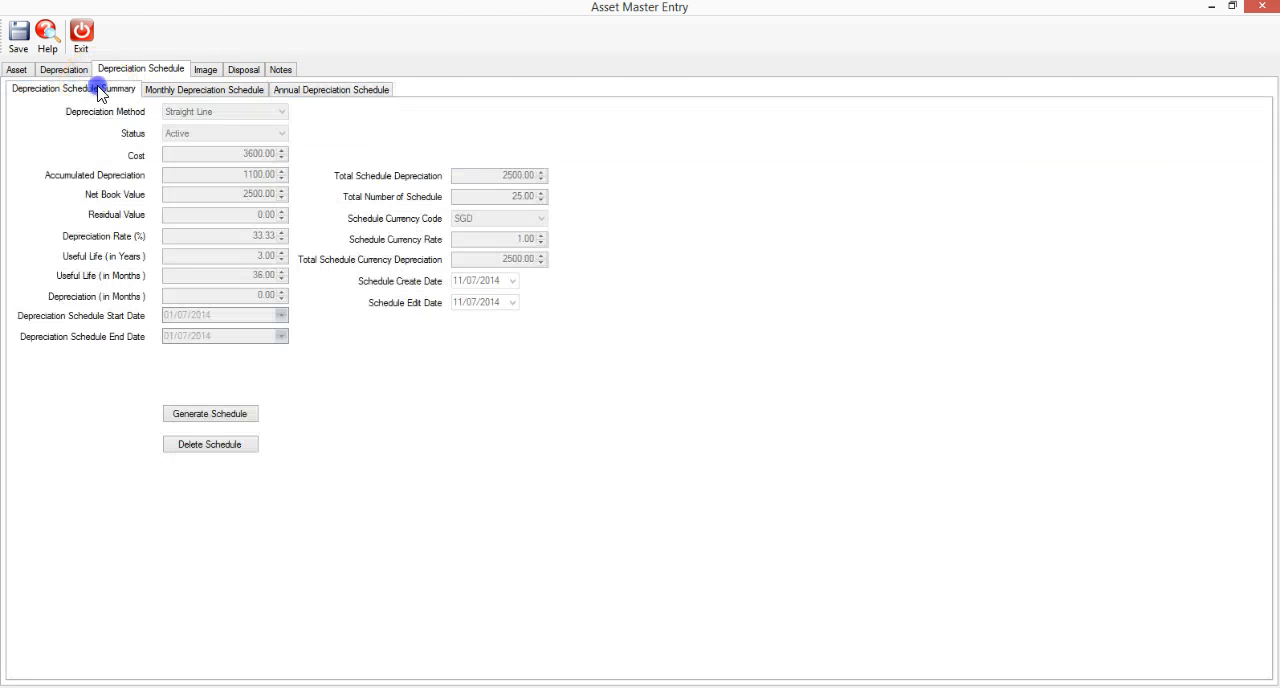
Review the conference table's depreciation settings and general asset details, and close its record.
{"action": "left_click", "coordinate": [66, 70]}
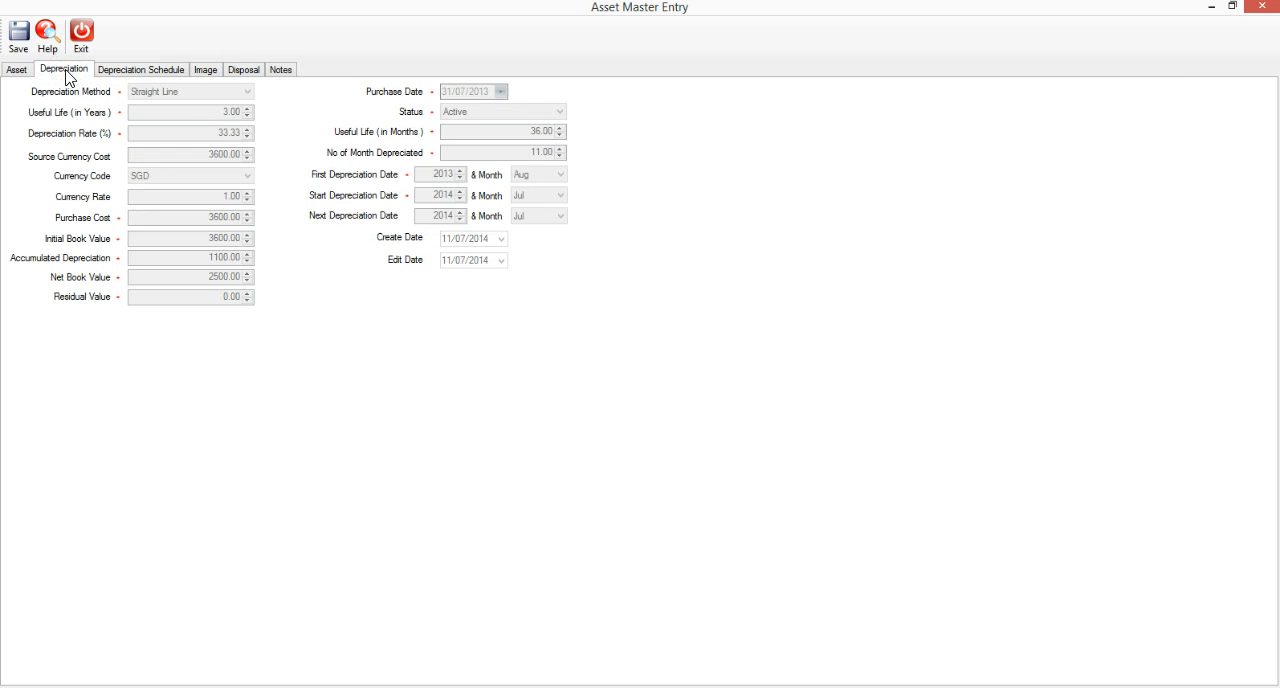
{"action": "left_click", "coordinate": [16, 72]}
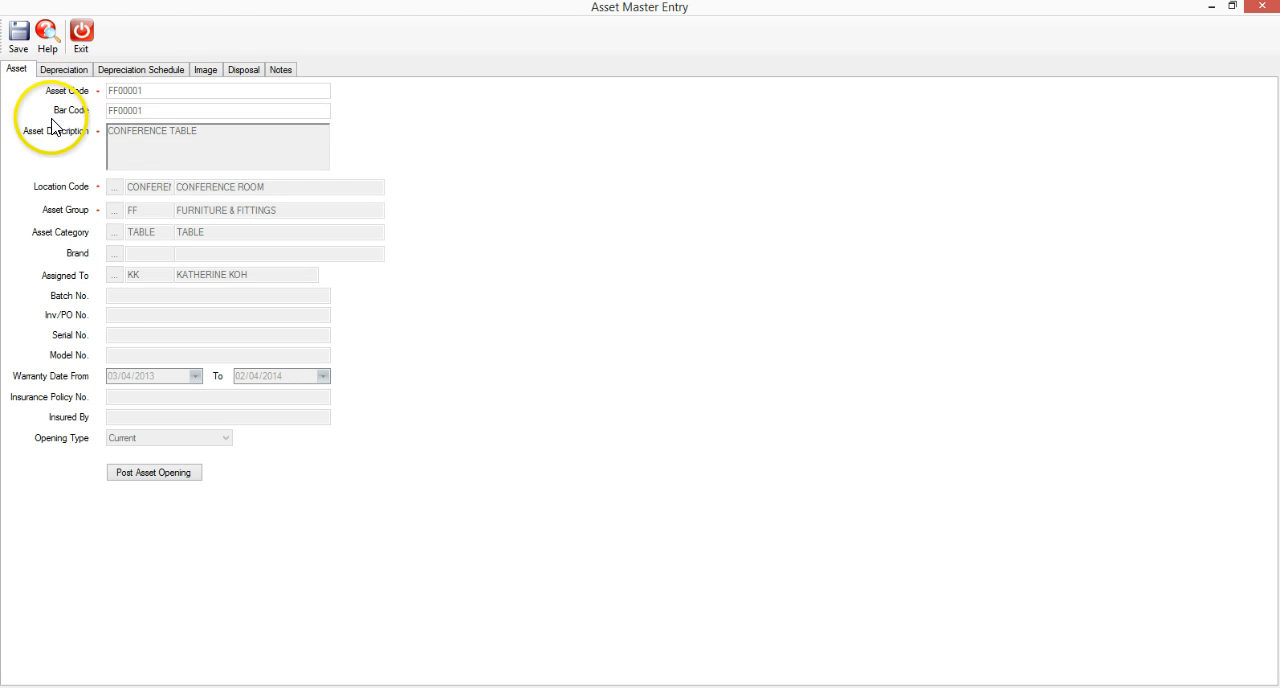
{"action": "left_click", "coordinate": [84, 38]}
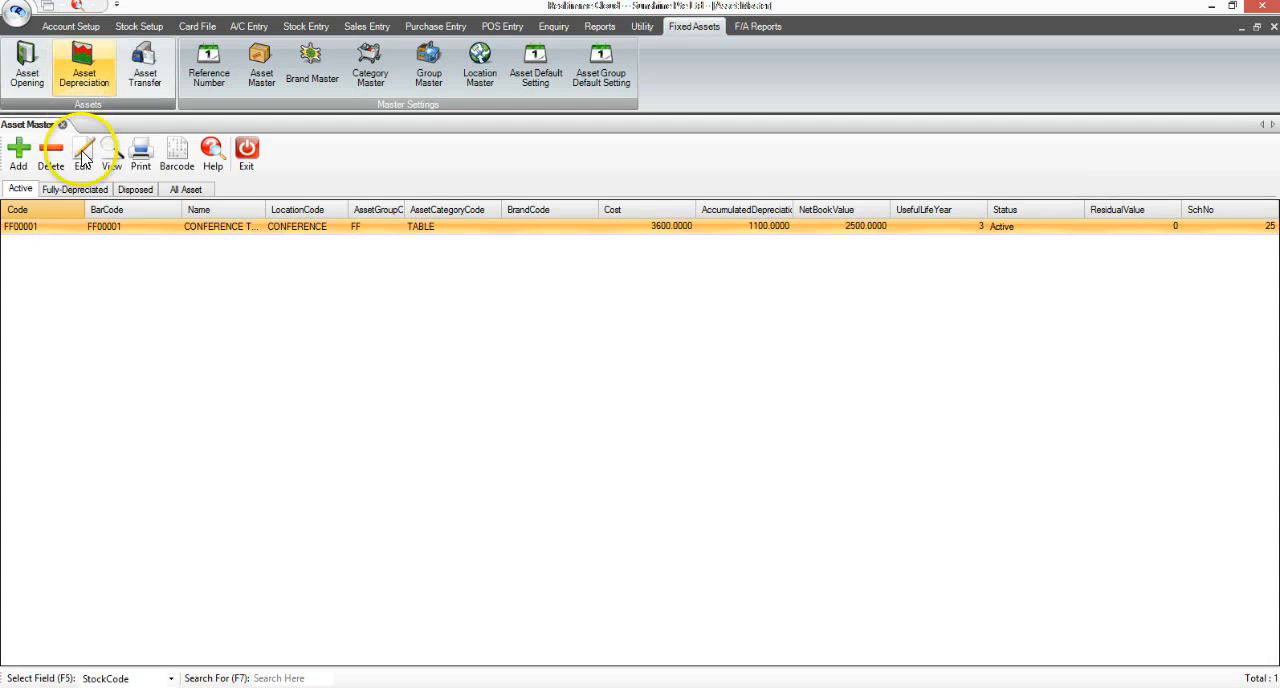